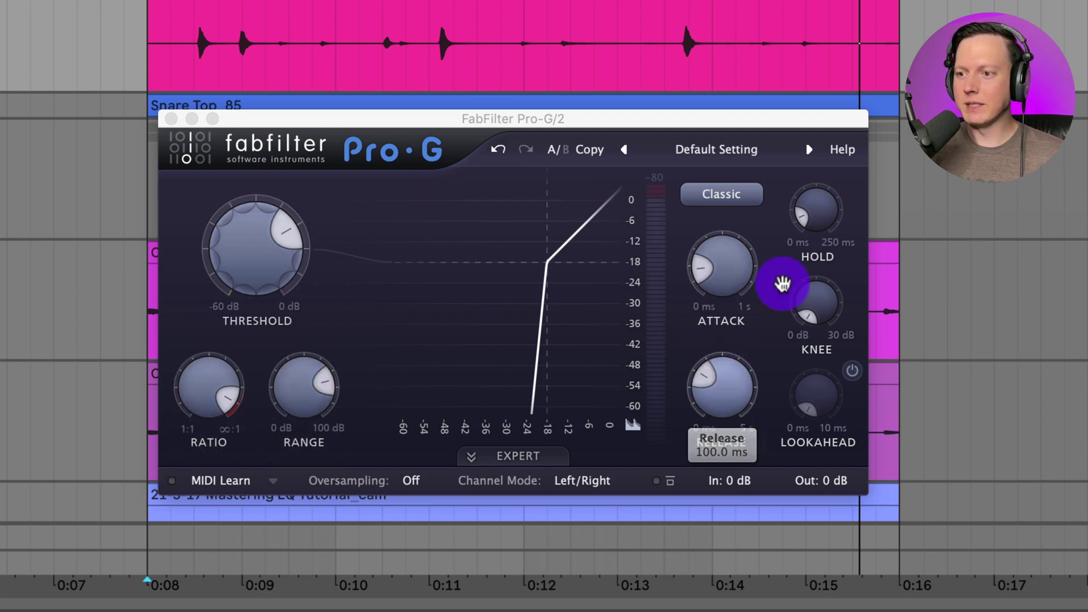
- Review the gate's available styles and choose Classic
{"action": "mouse_move", "coordinate": [825, 320]}
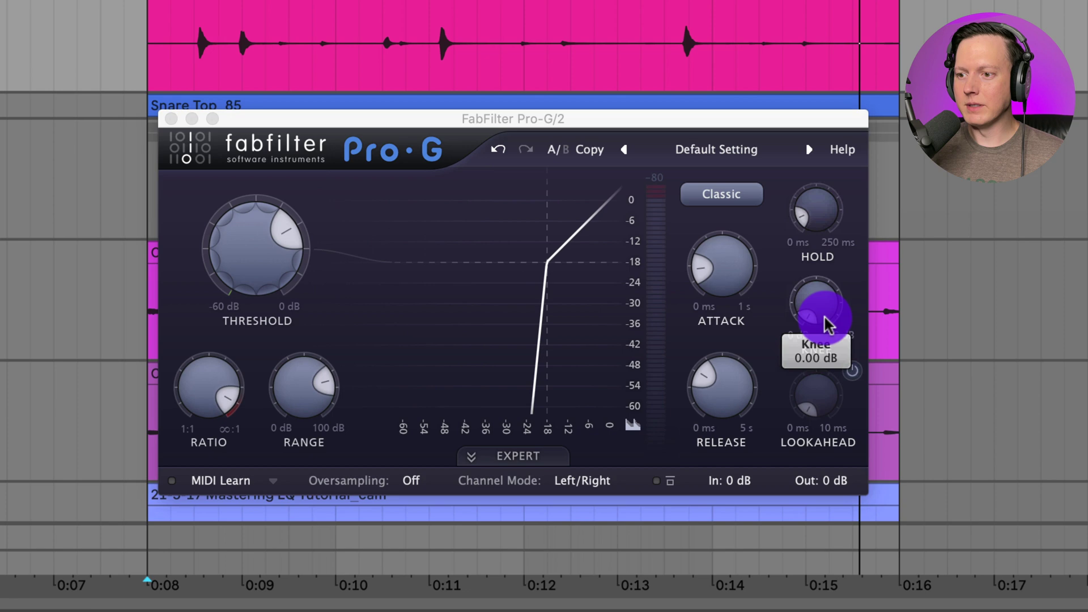
{"action": "left_click", "coordinate": [717, 195]}
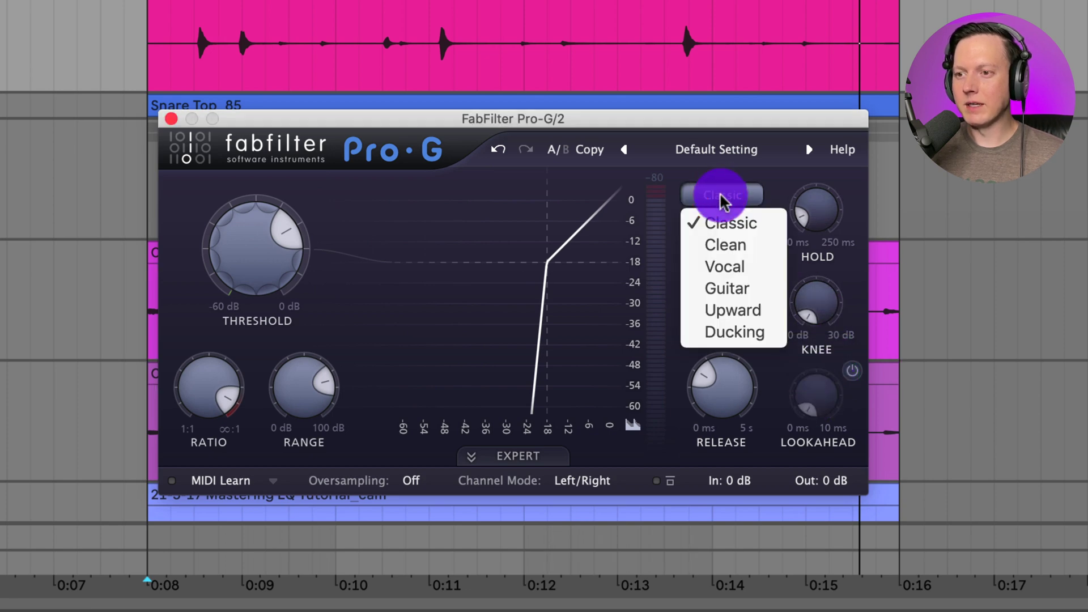
{"action": "left_click", "coordinate": [756, 225]}
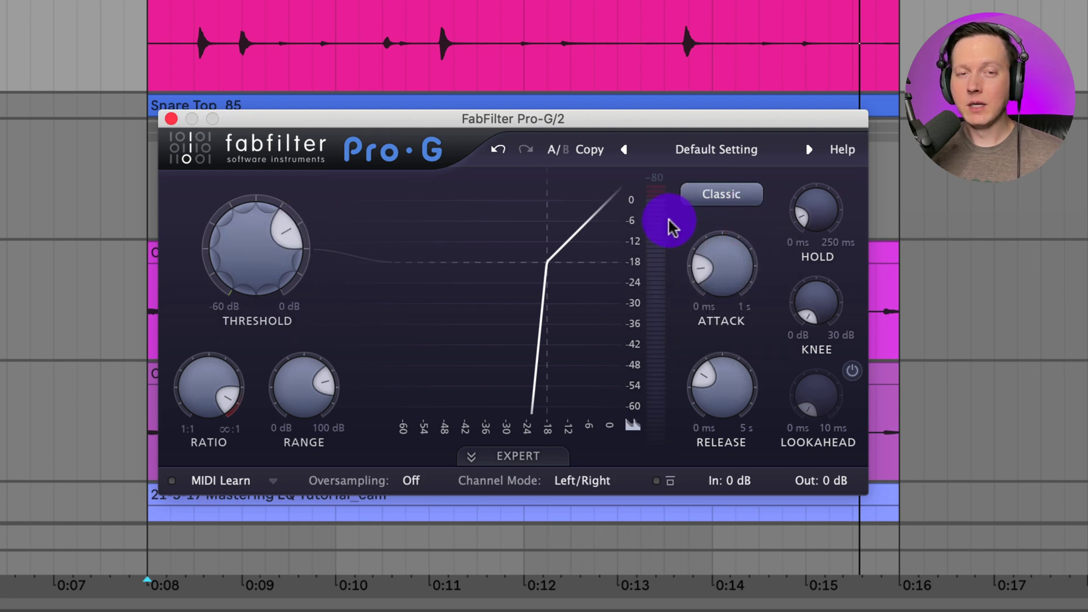
- Set the gate's ratio to 100:1 and its range to 100 dB, trying a 4.20:1 ratio in between
{"action": "left_click_drag", "start_coordinate": [229, 391], "coordinate": [375, 402]}
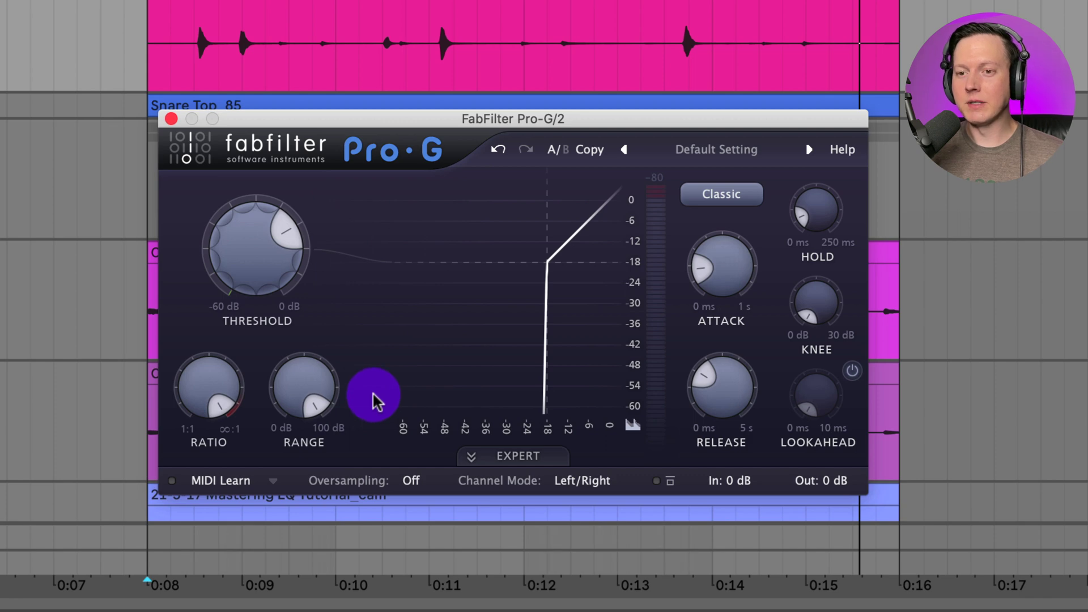
{"action": "left_click_drag", "start_coordinate": [219, 401], "coordinate": [216, 370]}
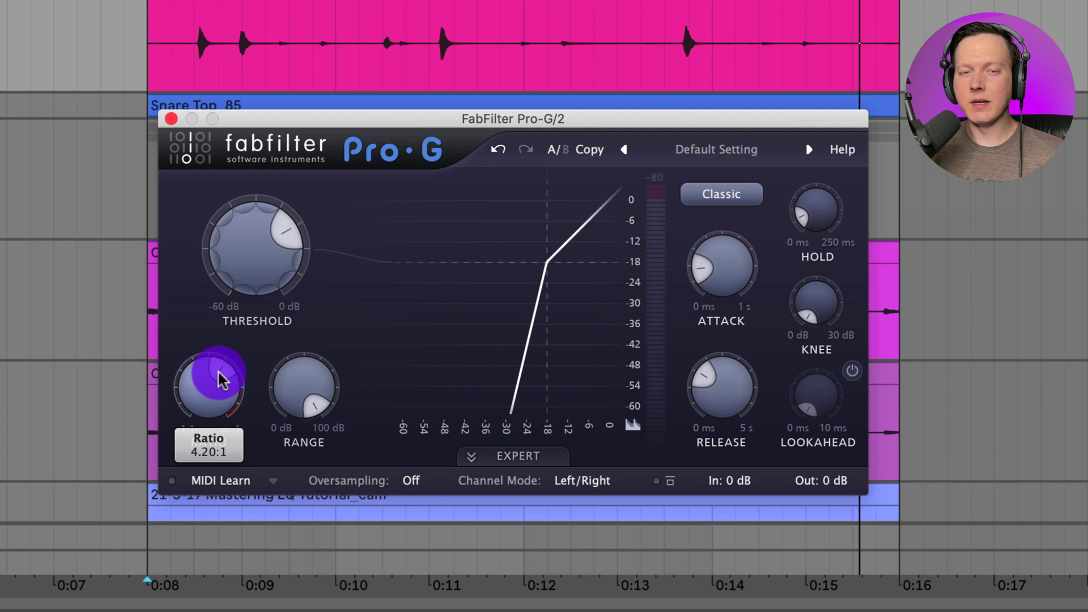
{"action": "left_click_drag", "start_coordinate": [219, 372], "coordinate": [214, 443]}
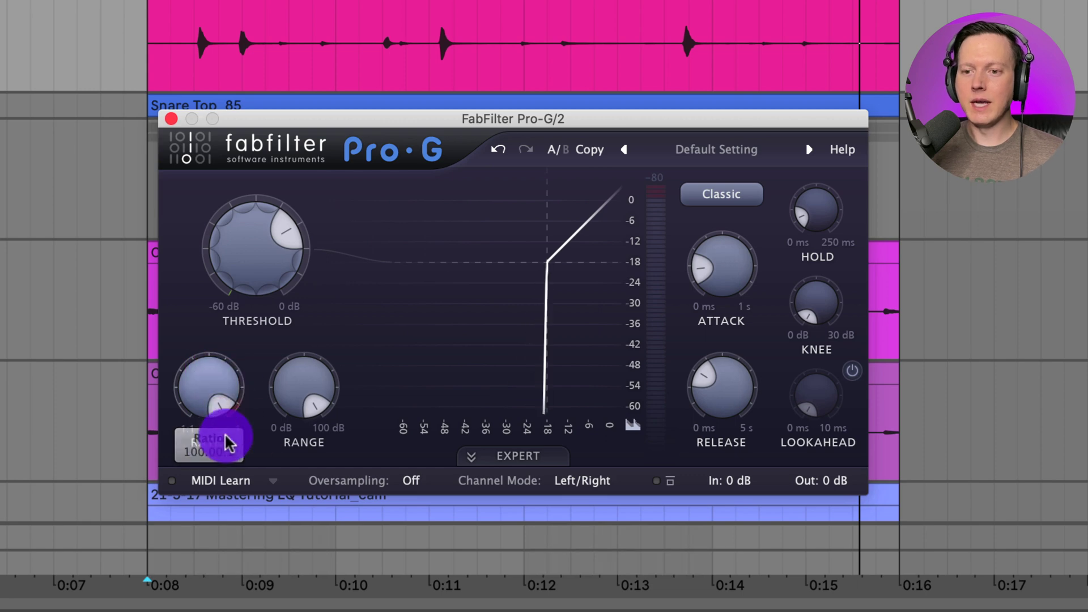
- Try a range of 10 dB on the gate and return the range to 100 dB
{"action": "left_click", "coordinate": [315, 407]}
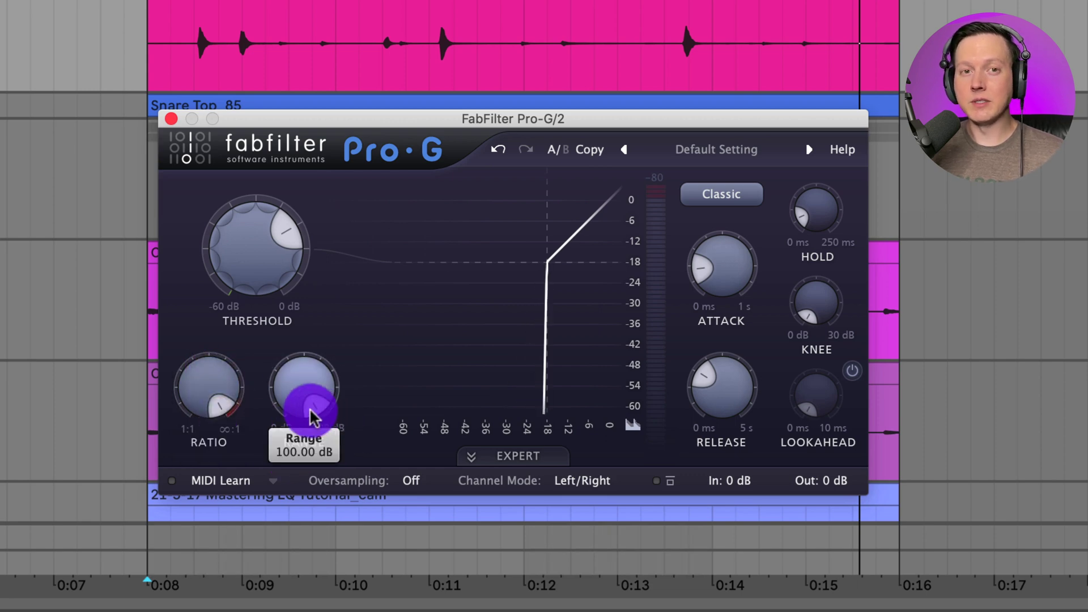
{"action": "double_click", "coordinate": [315, 407]}
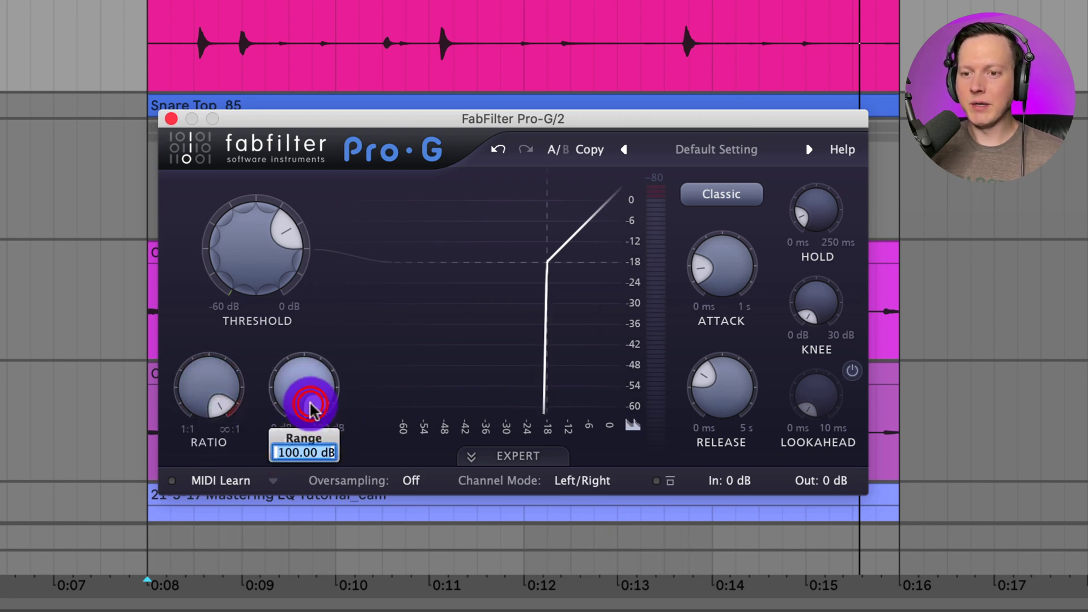
{"action": "type", "text": "10"}
{"action": "key", "text": "Return"}
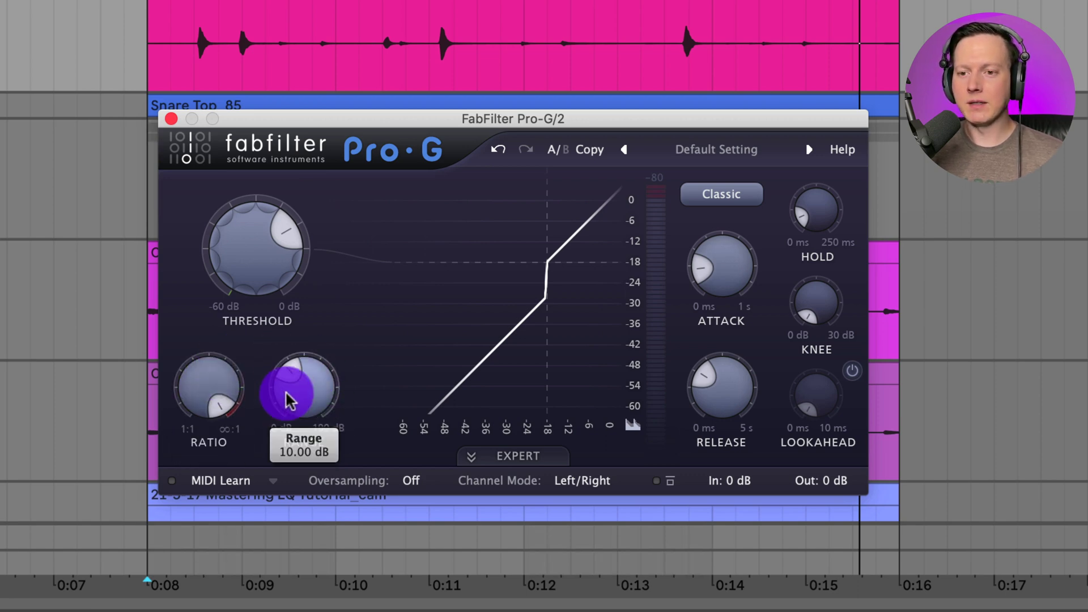
{"action": "left_click_drag", "start_coordinate": [285, 374], "coordinate": [315, 481]}
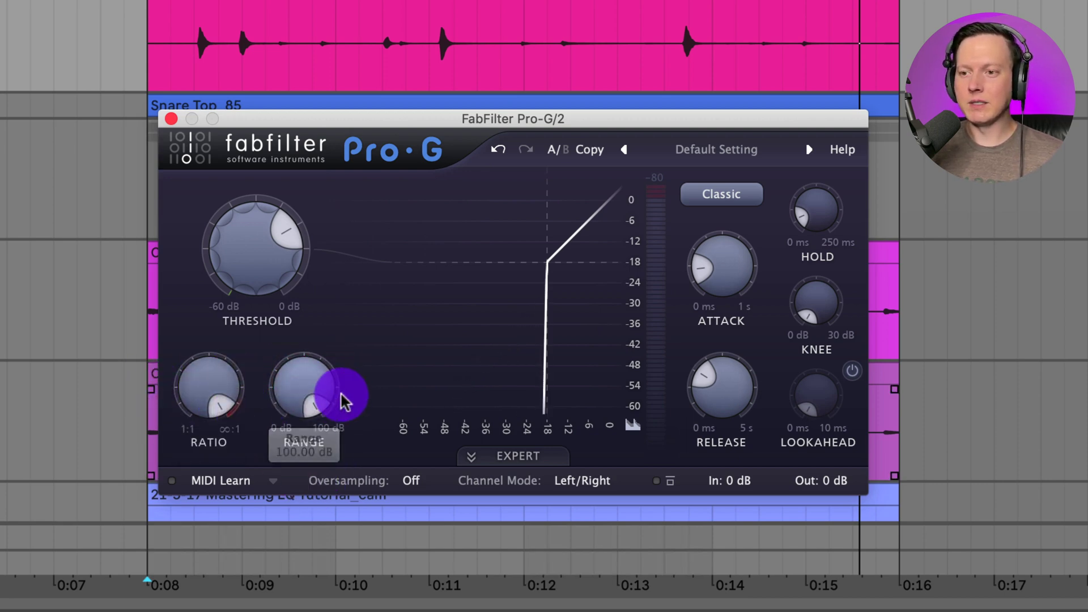
- Raise the gate's threshold to 0 dB and, during playback, lower it to about -37 dB
{"action": "left_click_drag", "start_coordinate": [287, 232], "coordinate": [267, 319]}
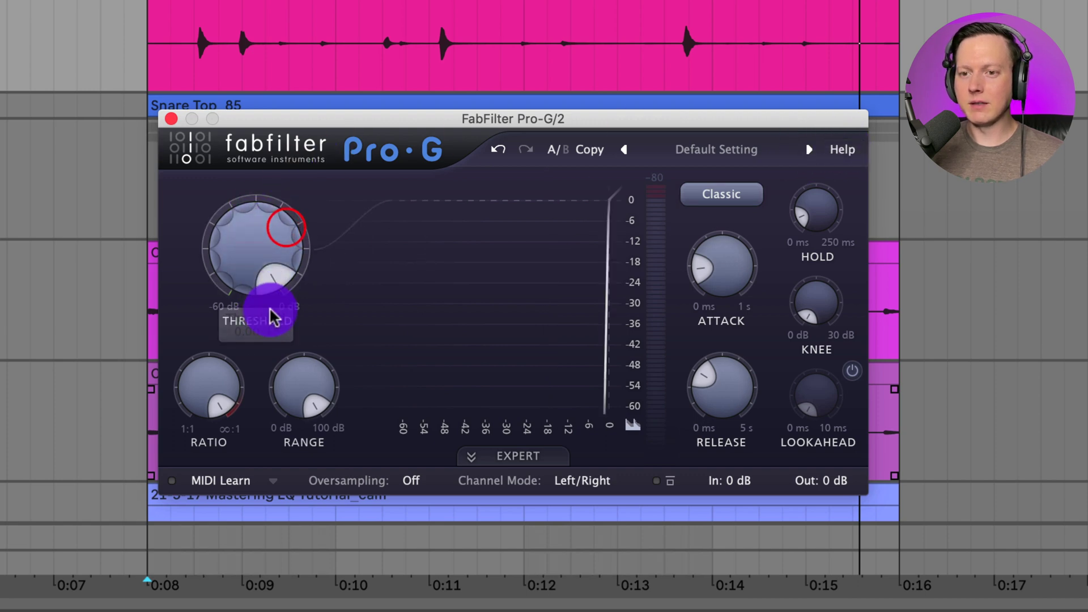
{"action": "key", "text": "space"}
{"action": "mouse_move", "coordinate": [267, 274]}
{"action": "left_mouse_down"}
{"action": "mouse_move", "coordinate": [262, 236]}
{"action": "mouse_move", "coordinate": [237, 225]}
{"action": "mouse_move", "coordinate": [236, 238]}
{"action": "mouse_move", "coordinate": [245, 224]}
{"action": "left_mouse_up"}
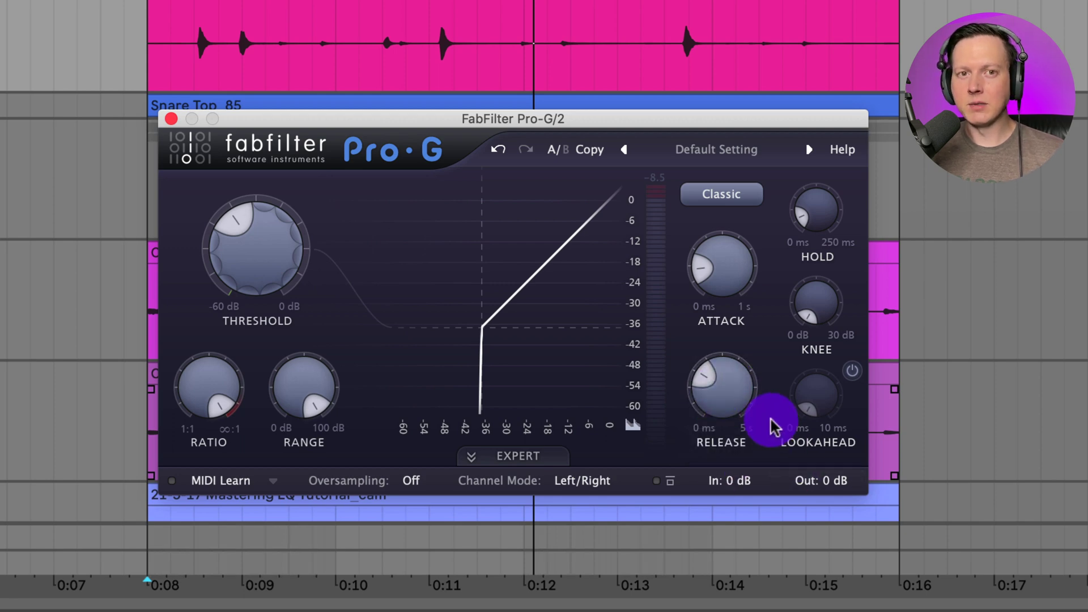
- Shorten the gate's release to about 3.3 ms and play the loop to hear it
{"action": "left_click_drag", "start_coordinate": [701, 390], "coordinate": [702, 395]}
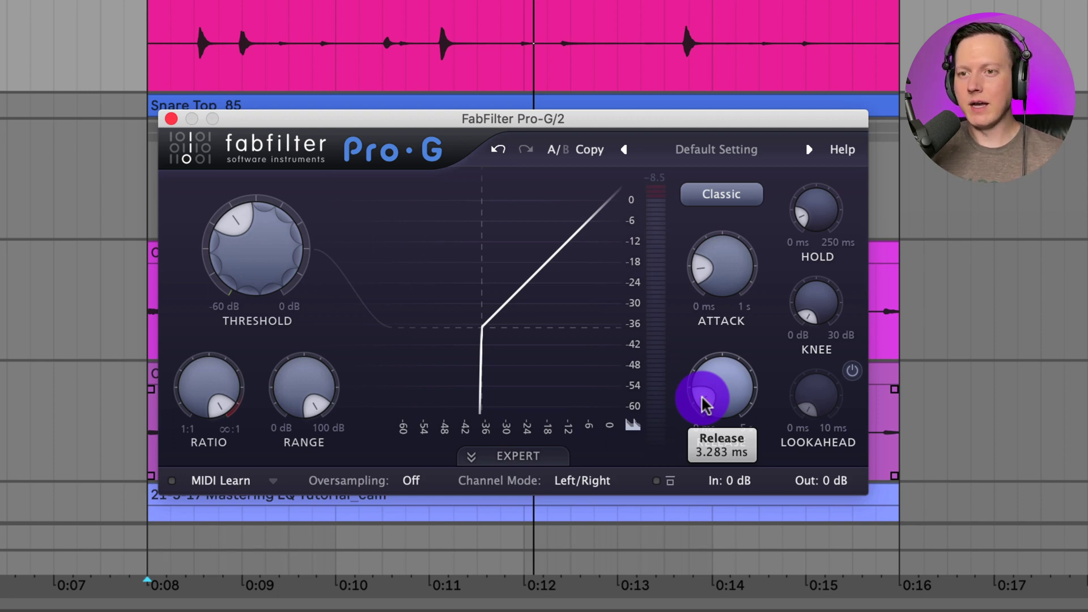
{"action": "key", "text": "space"}
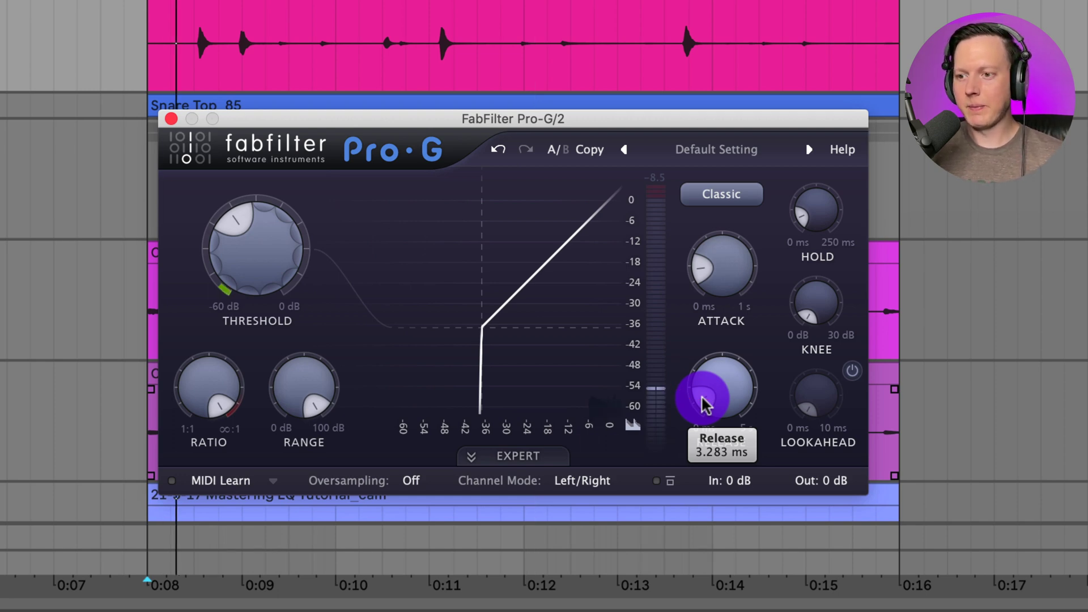
{"action": "mouse_move", "coordinate": [235, 225]}
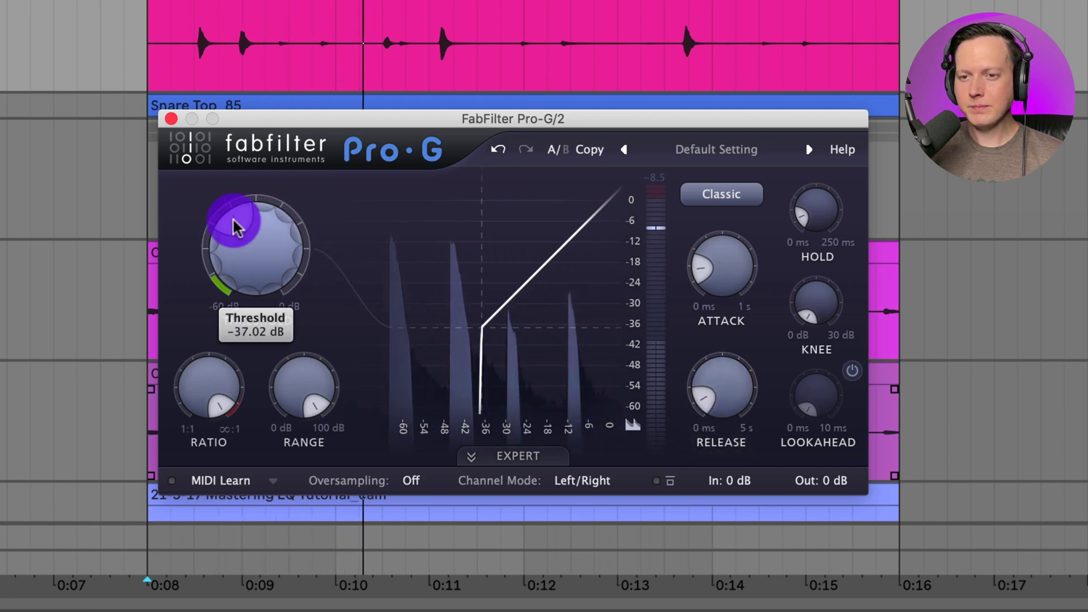
{"action": "mouse_move", "coordinate": [701, 391]}
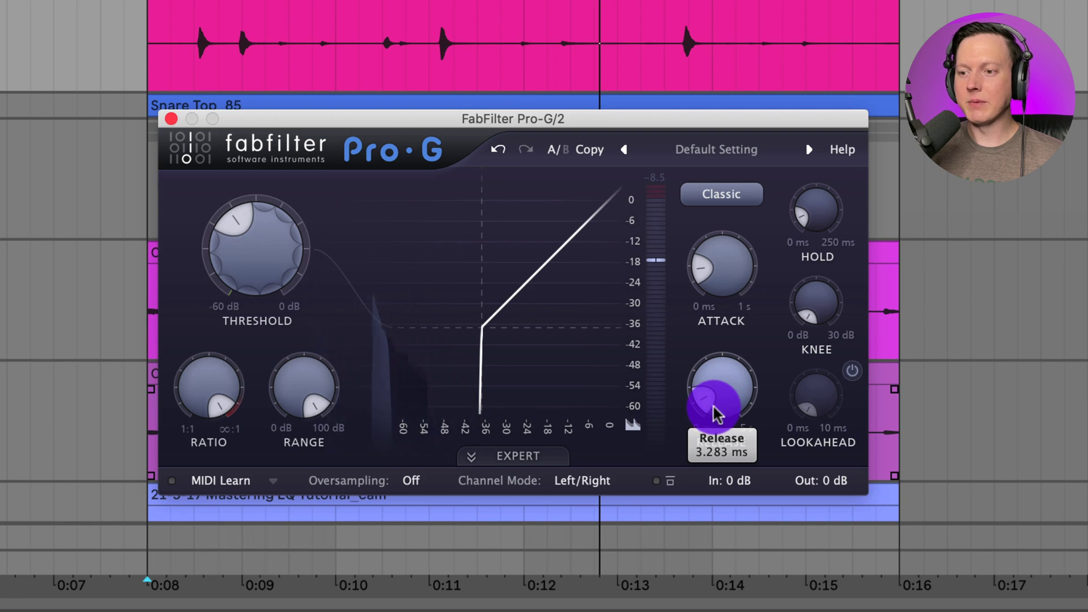
- Try a release of about 1092 ms during playback, bring it back down and shorten the attack near its minimum
{"action": "left_click_drag", "start_coordinate": [710, 406], "coordinate": [752, 372]}
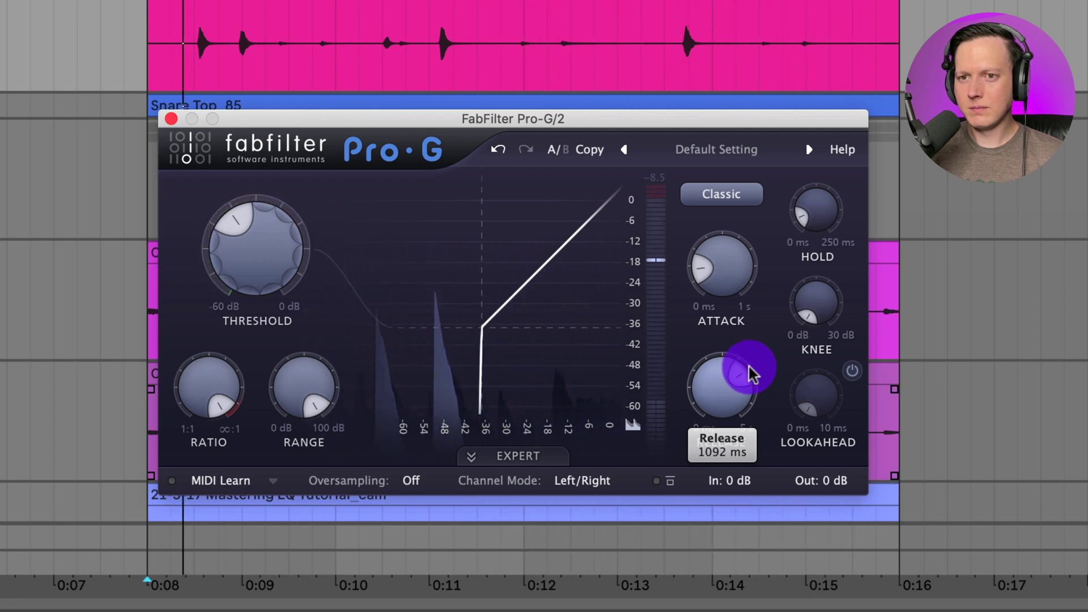
{"action": "left_click_drag", "start_coordinate": [750, 368], "coordinate": [711, 372]}
{"action": "left_click_drag", "start_coordinate": [705, 260], "coordinate": [707, 265]}
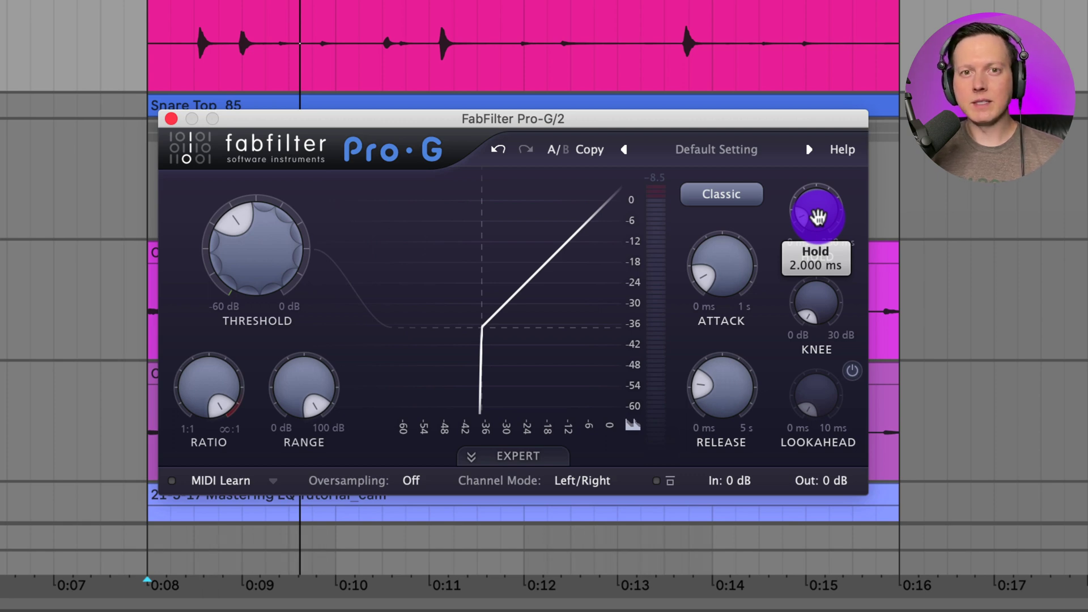
- Set the gate's hold to 10 ms and adjust the release to about 49 ms during playback
{"action": "double_click", "coordinate": [817, 218]}
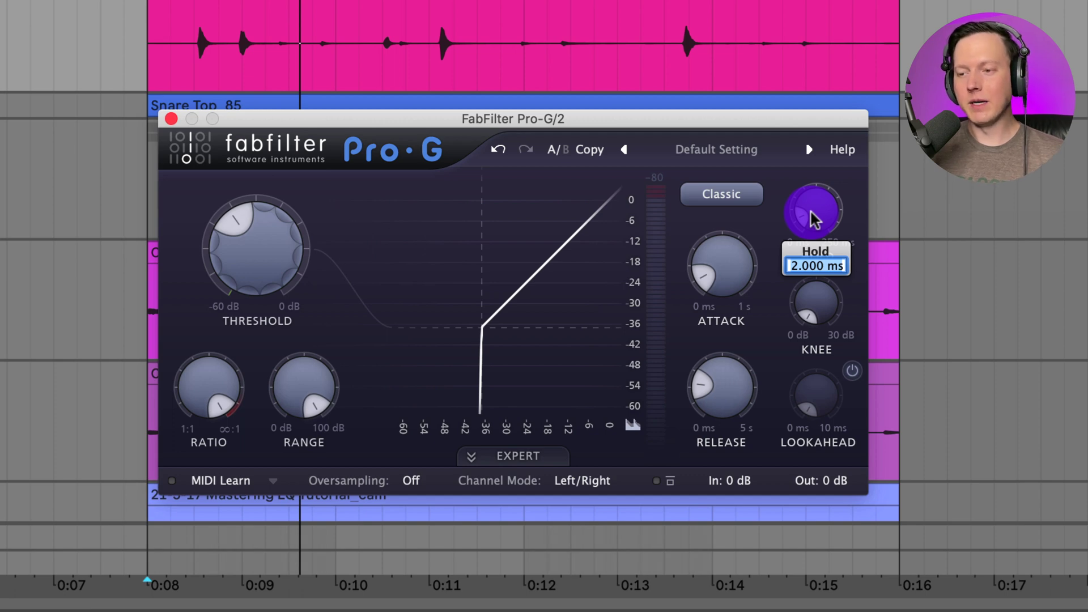
{"action": "type", "text": "10"}
{"action": "key", "text": "Return"}
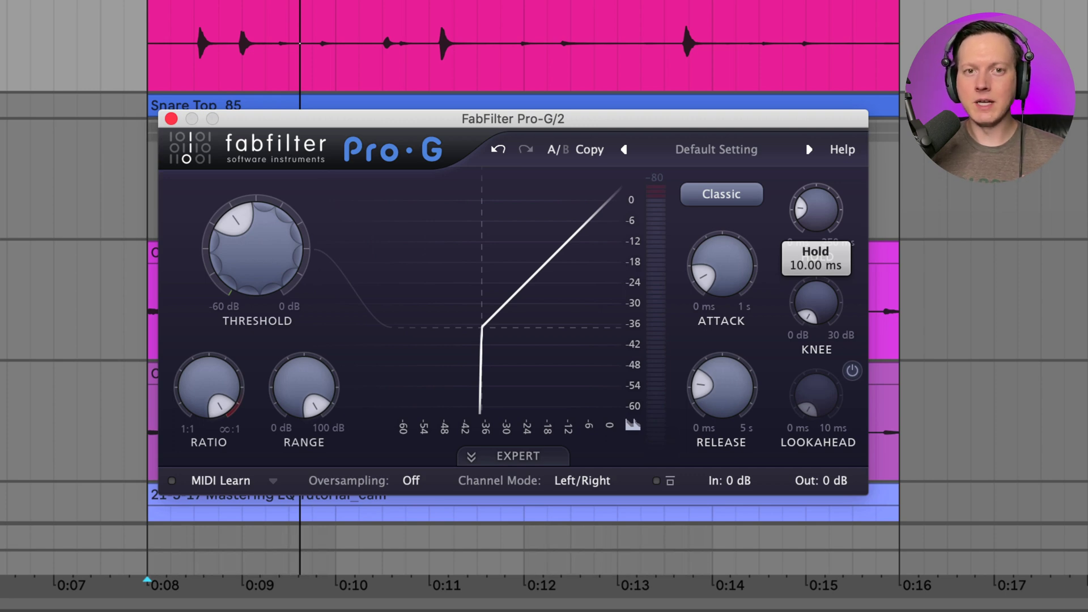
{"action": "left_click", "coordinate": [718, 376]}
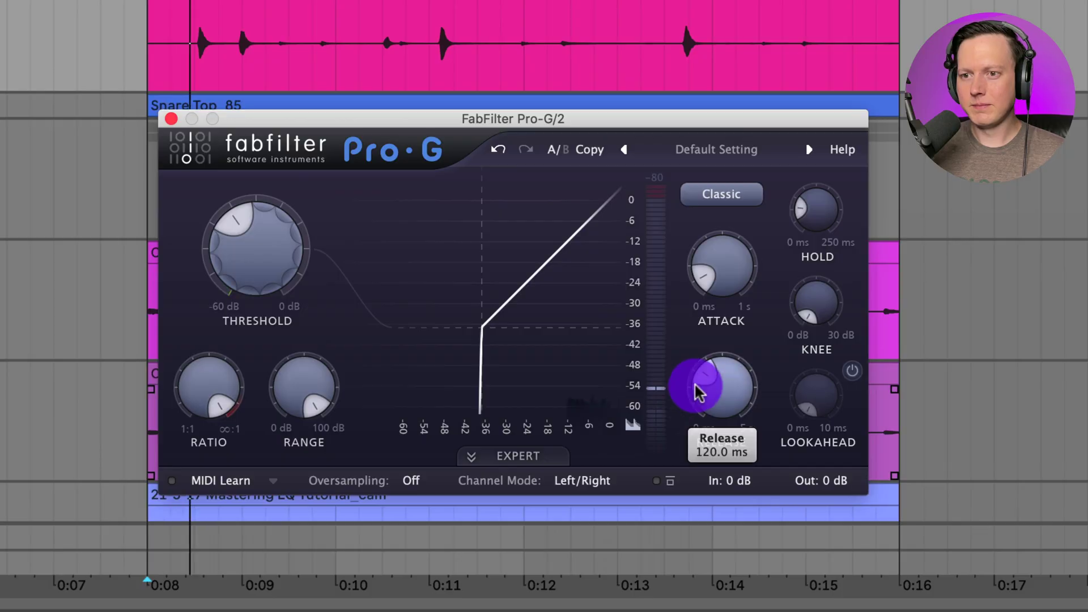
{"action": "left_click_drag", "start_coordinate": [703, 385], "coordinate": [699, 385]}
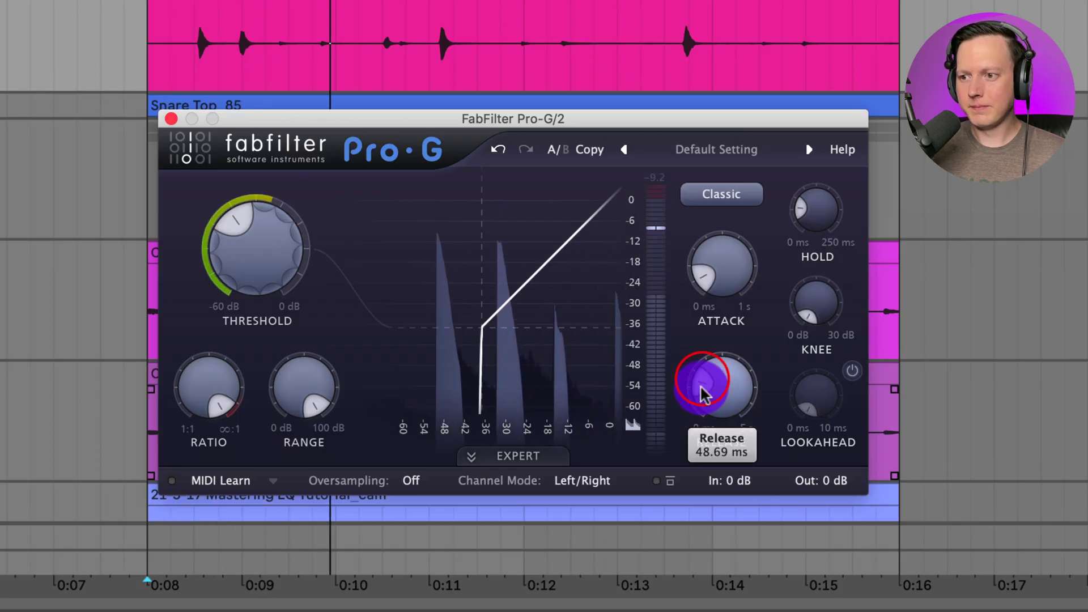
- Enable the gate's lookahead and adjust its amount while listening to the loop
{"action": "left_click", "coordinate": [853, 372]}
{"action": "mouse_move", "coordinate": [817, 408]}
{"action": "left_mouse_down"}
{"action": "mouse_move", "coordinate": [806, 207]}
{"action": "mouse_move", "coordinate": [816, 168]}
{"action": "left_mouse_up"}
{"action": "left_click_drag", "start_coordinate": [807, 391], "coordinate": [829, 271]}
{"action": "left_click", "coordinate": [704, 413]}
{"action": "key", "text": "space"}
{"action": "left_click", "coordinate": [813, 422]}
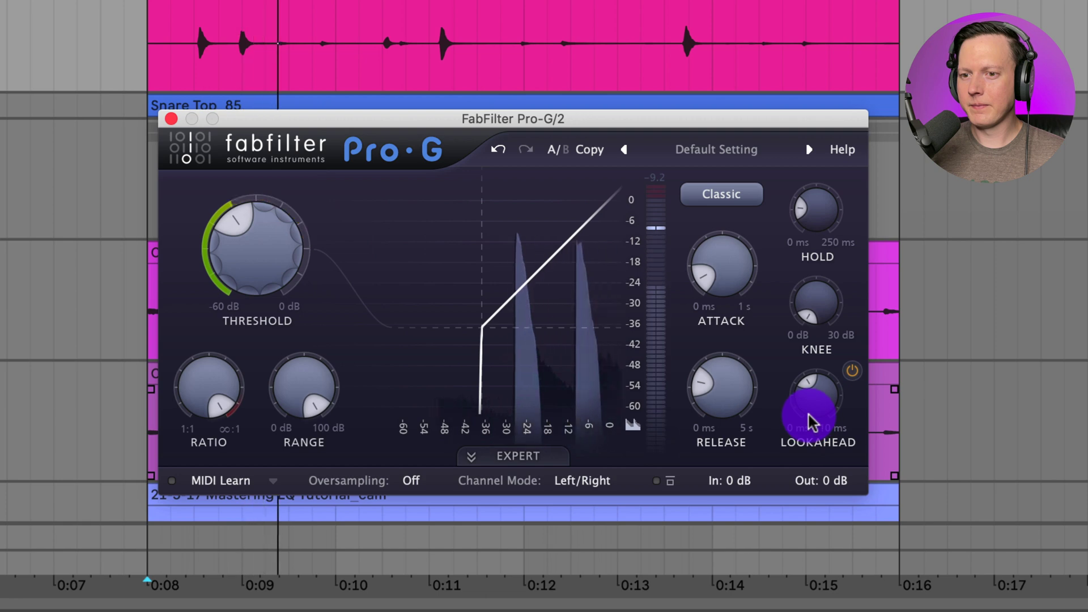
- Adjust the gate's knee so that it sits just above its minimum
{"action": "left_click", "coordinate": [816, 320]}
{"action": "left_click_drag", "start_coordinate": [816, 320], "coordinate": [796, 283]}
{"action": "left_click_drag", "start_coordinate": [804, 365], "coordinate": [806, 339]}
- Reveal the gate's expert controls and select the internal side-chain input
{"action": "left_click", "coordinate": [544, 453]}
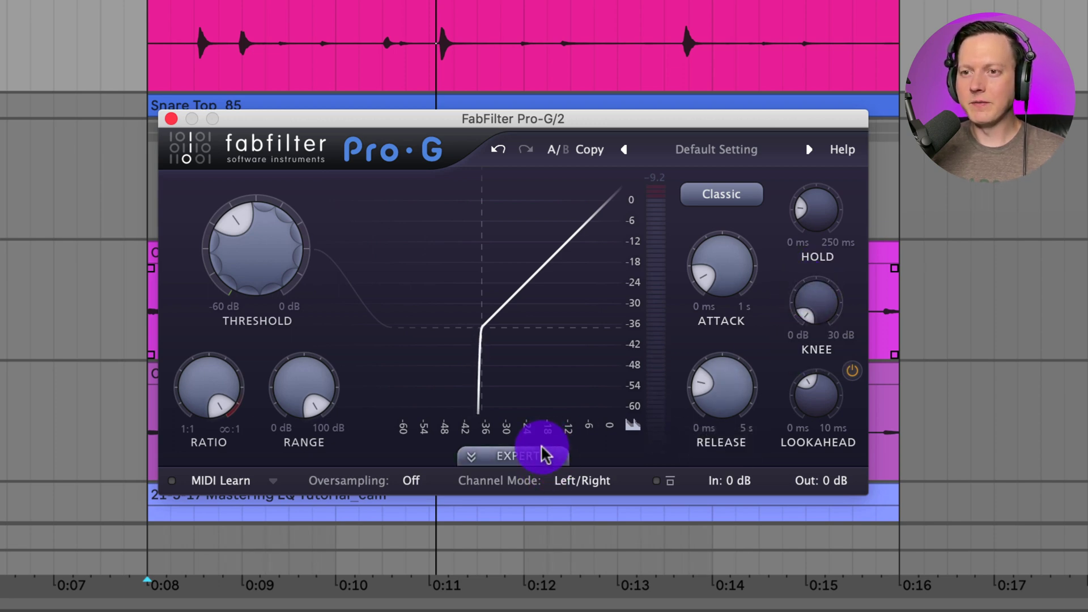
{"action": "left_click", "coordinate": [280, 41]}
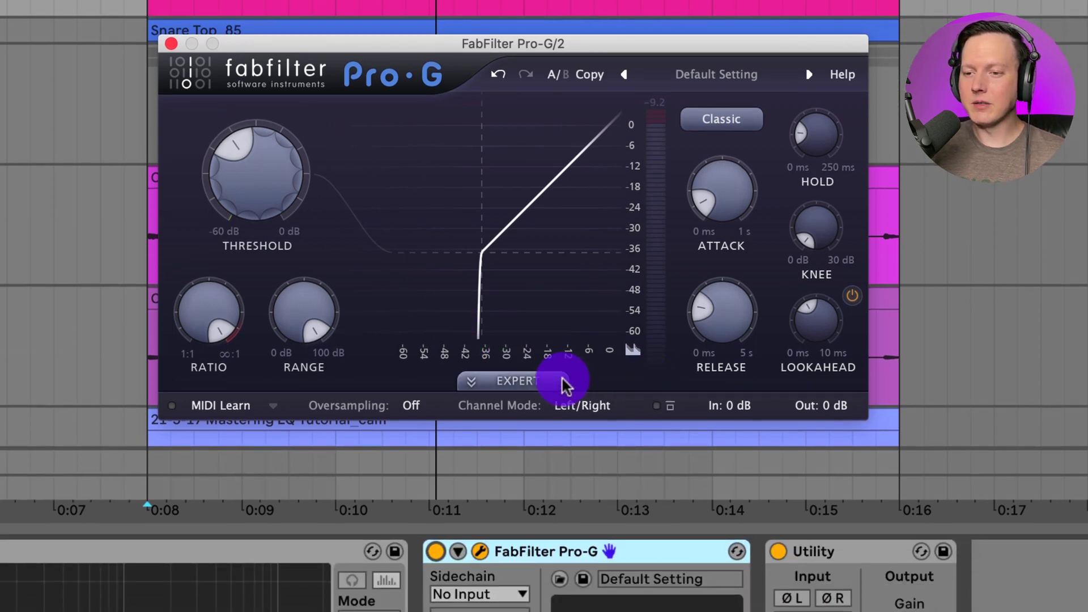
{"action": "left_click", "coordinate": [564, 384]}
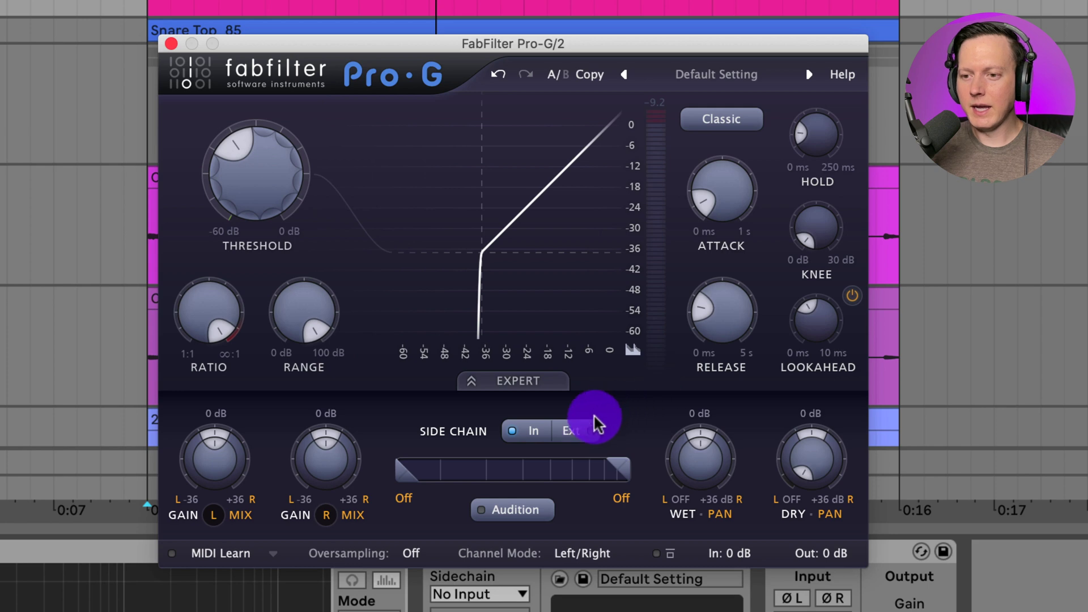
{"action": "left_click", "coordinate": [522, 435]}
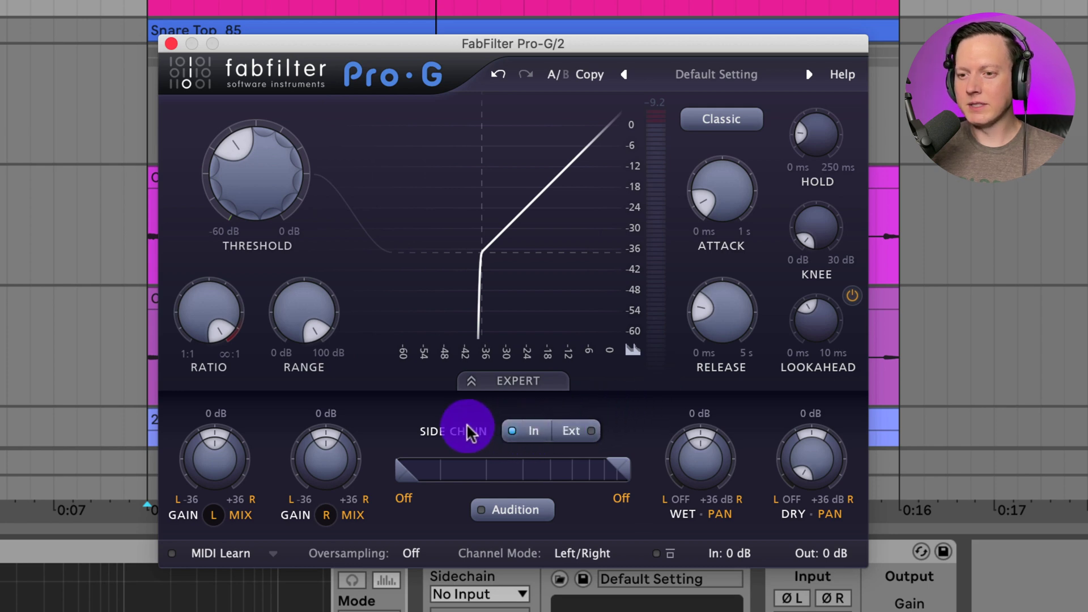
{"action": "left_click", "coordinate": [525, 434]}
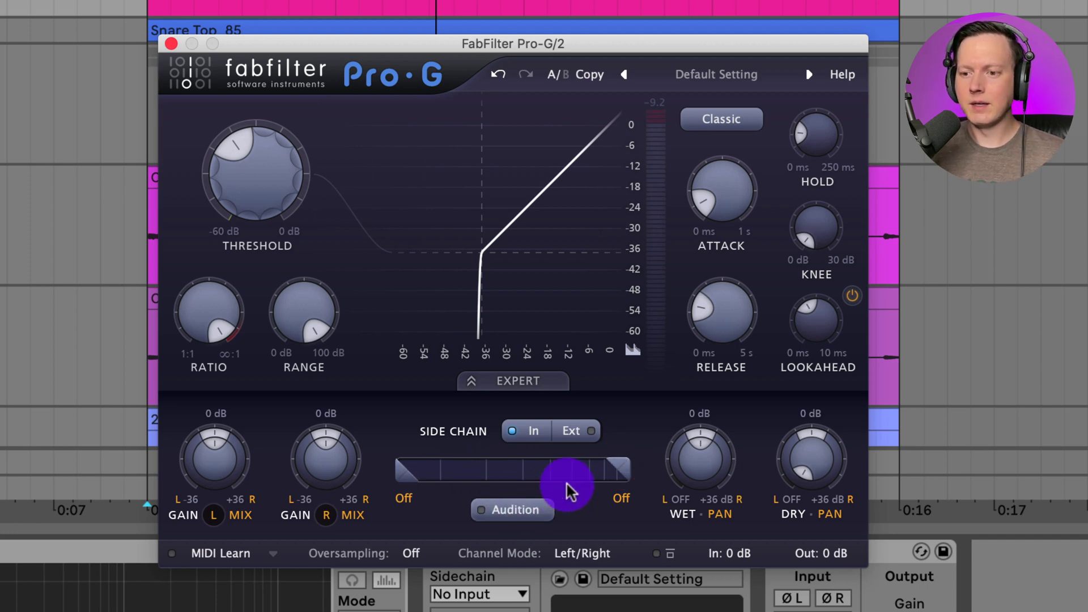
- Audition the side chain, limit its filter to about 61–778 Hz and raise the threshold slightly
{"action": "left_click", "coordinate": [530, 512]}
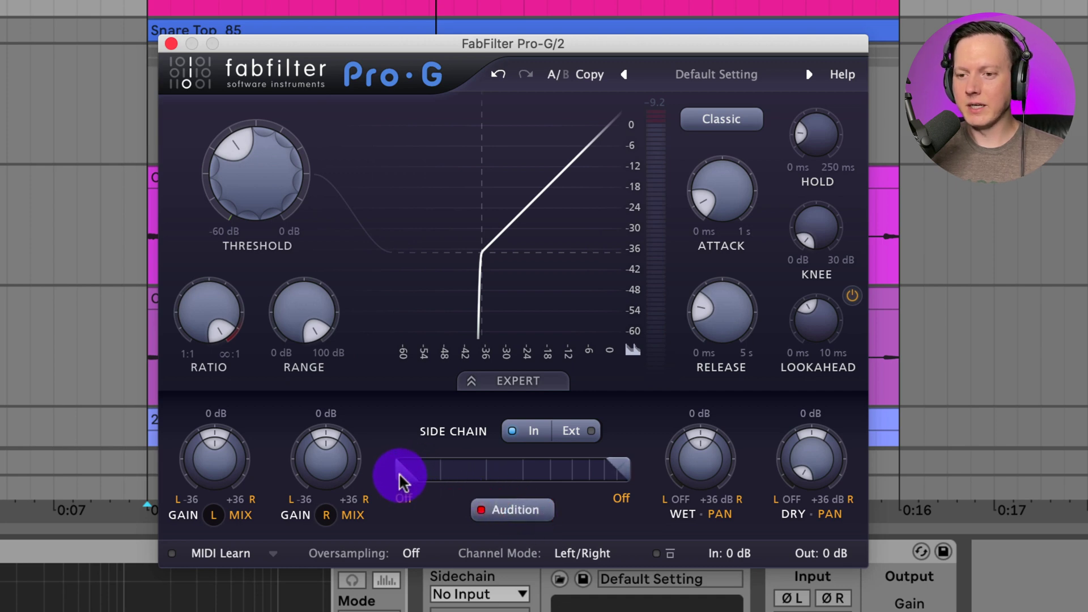
{"action": "left_click_drag", "start_coordinate": [401, 482], "coordinate": [436, 479]}
{"action": "left_click_drag", "start_coordinate": [623, 470], "coordinate": [532, 471]}
{"action": "left_click_drag", "start_coordinate": [433, 469], "coordinate": [458, 475]}
{"action": "left_click", "coordinate": [240, 142]}
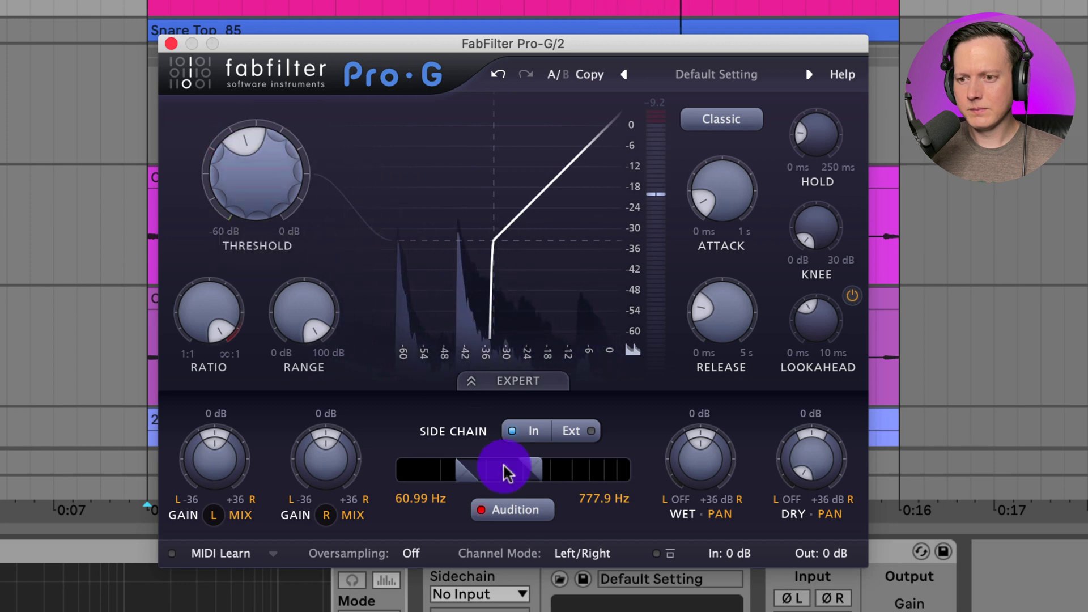
- Turn off side-chain audition and fine-tune the threshold together with the side-chain filter's lower frequency limit
{"action": "left_click", "coordinate": [517, 511]}
{"action": "left_click_drag", "start_coordinate": [530, 516], "coordinate": [637, 454]}
{"action": "left_click", "coordinate": [251, 148]}
{"action": "mouse_move", "coordinate": [251, 148]}
{"action": "left_mouse_down"}
{"action": "mouse_move", "coordinate": [243, 139]}
{"action": "mouse_move", "coordinate": [258, 147]}
{"action": "mouse_move", "coordinate": [252, 131]}
{"action": "mouse_move", "coordinate": [266, 126]}
{"action": "mouse_move", "coordinate": [286, 139]}
{"action": "mouse_move", "coordinate": [249, 135]}
{"action": "left_mouse_up"}
{"action": "left_click_drag", "start_coordinate": [461, 474], "coordinate": [491, 476]}
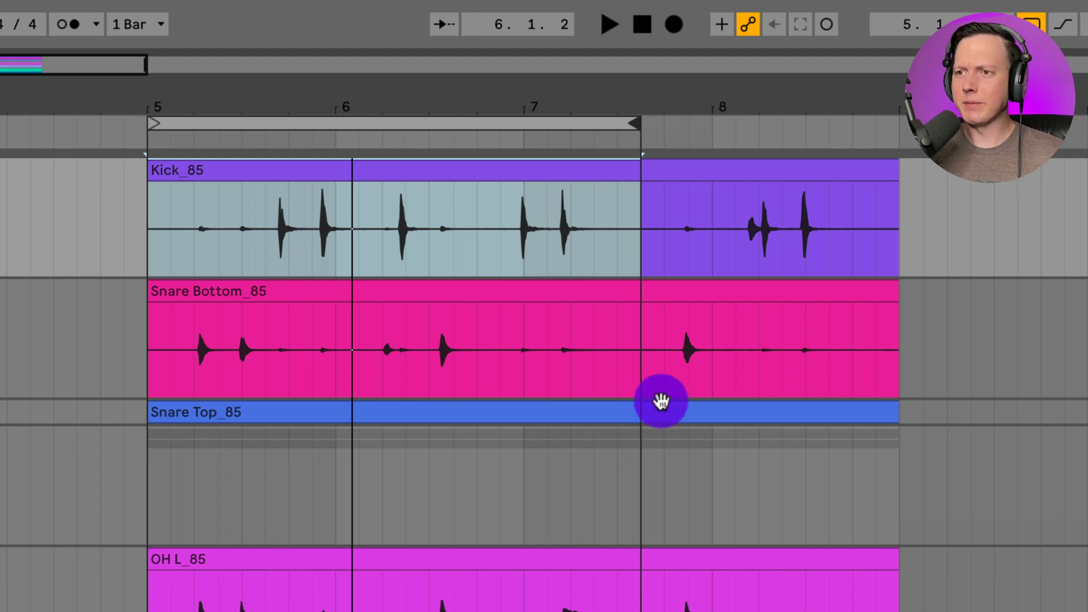
- Load the Kick Short preset from the Drums category into the second gate instance, Pro-G/1
{"action": "key", "text": "space"}
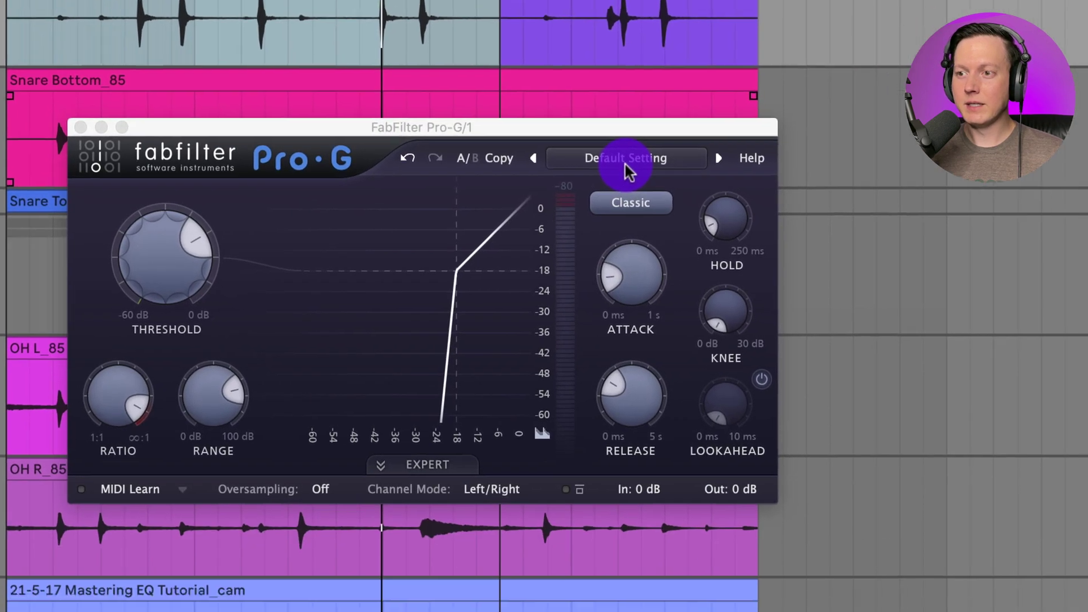
{"action": "left_click", "coordinate": [773, 376]}
{"action": "mouse_move", "coordinate": [607, 182]}
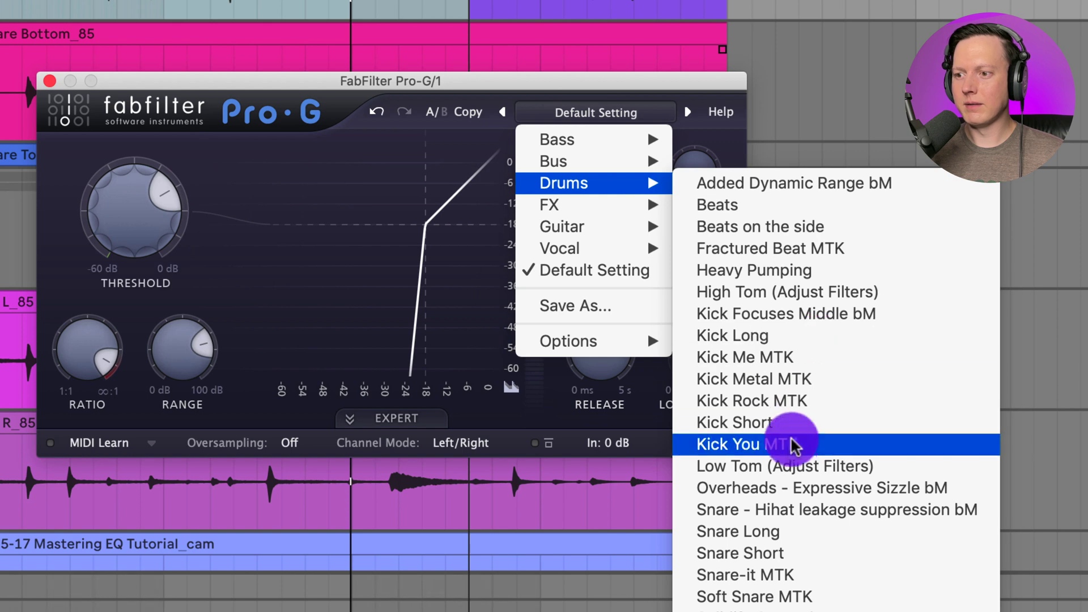
{"action": "left_click", "coordinate": [797, 422]}
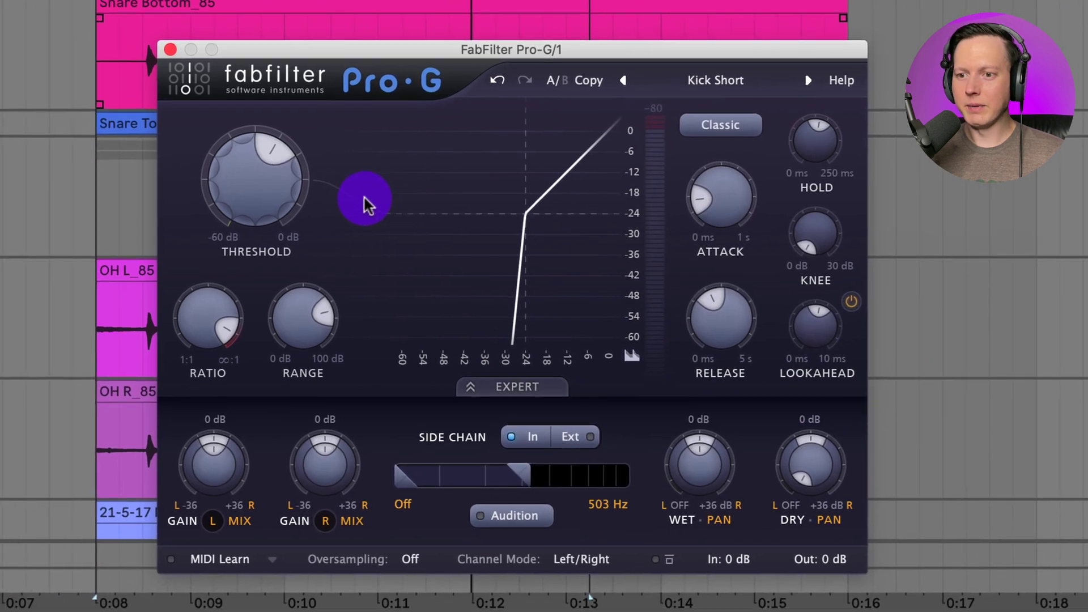
- Examine the Kick Short preset's side-chain input, release time and attack time
{"action": "left_click", "coordinate": [530, 439]}
{"action": "mouse_move", "coordinate": [716, 305]}
{"action": "left_mouse_down"}
{"action": "mouse_move", "coordinate": [705, 360]}
{"action": "mouse_move", "coordinate": [716, 310]}
{"action": "left_mouse_up"}
{"action": "left_click_drag", "start_coordinate": [709, 166], "coordinate": [707, 199]}
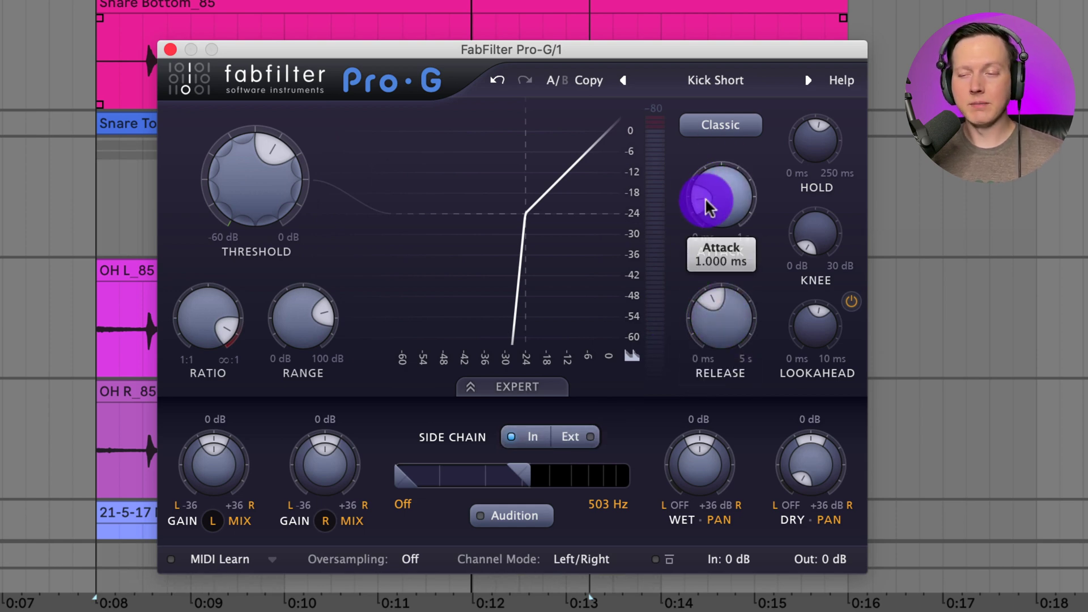
- Raise the Kick Short gate's threshold to about −22 dB and look through the Bus, Guitar and Vocal preset categories
{"action": "mouse_move", "coordinate": [296, 155]}
{"action": "left_mouse_down"}
{"action": "mouse_move", "coordinate": [257, 155]}
{"action": "mouse_move", "coordinate": [279, 168]}
{"action": "left_mouse_up"}
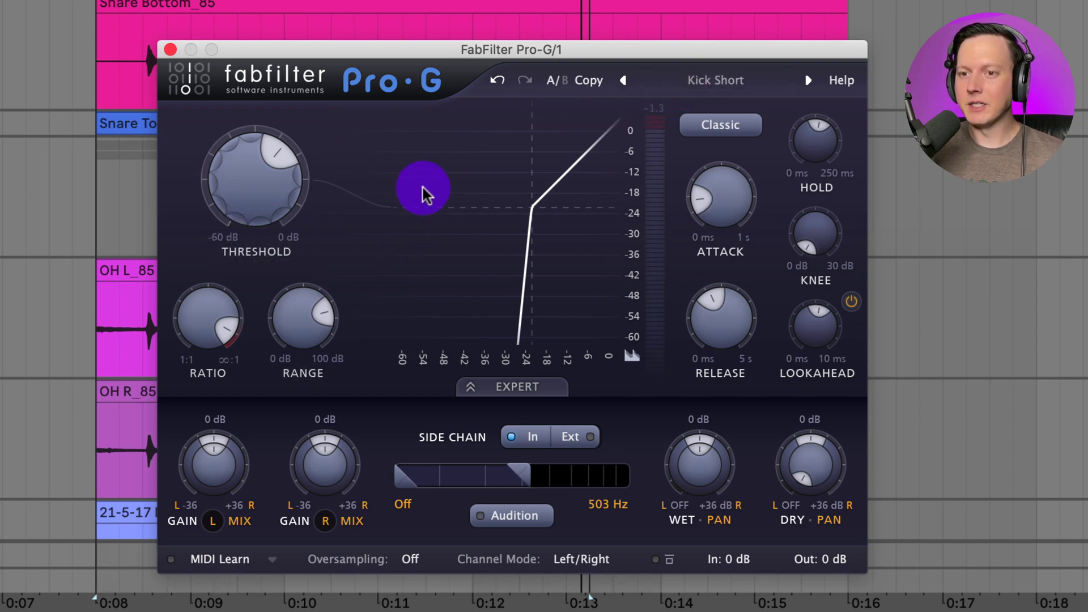
{"action": "mouse_move", "coordinate": [296, 189]}
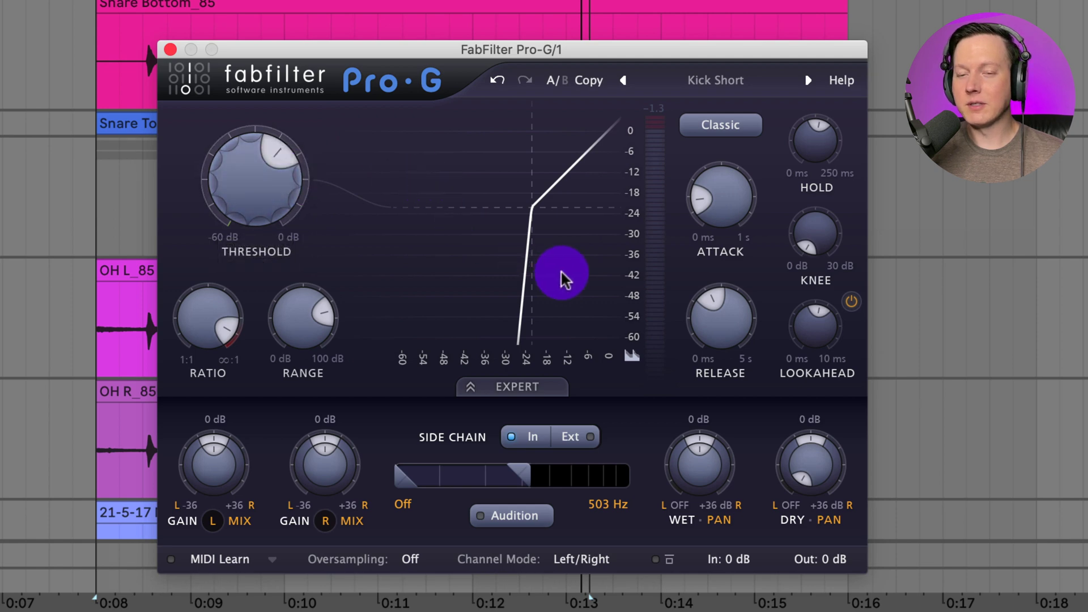
{"action": "left_click", "coordinate": [731, 82]}
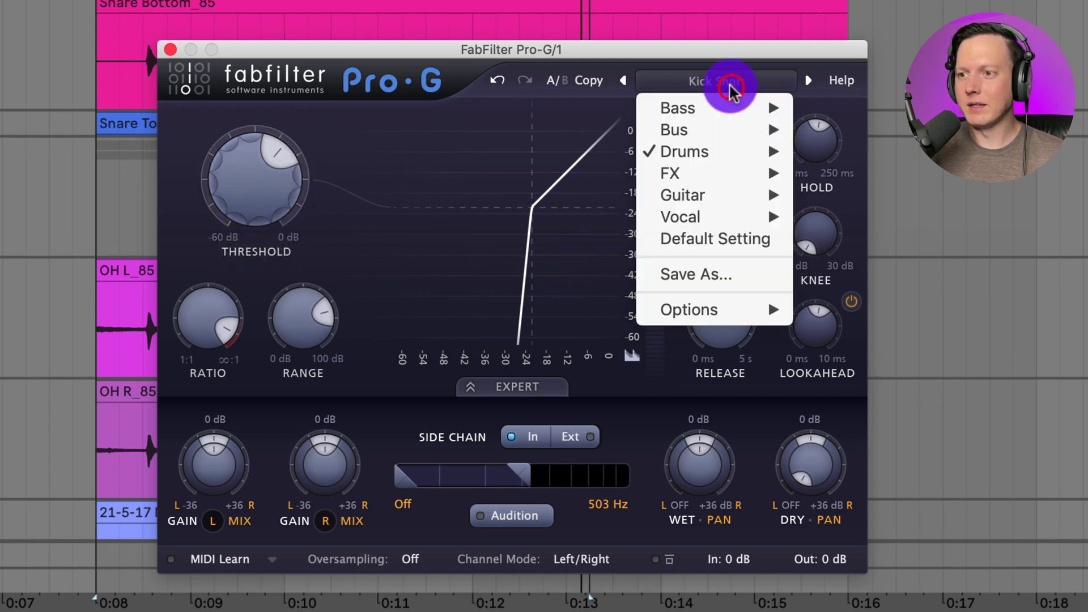
{"action": "mouse_move", "coordinate": [720, 116]}
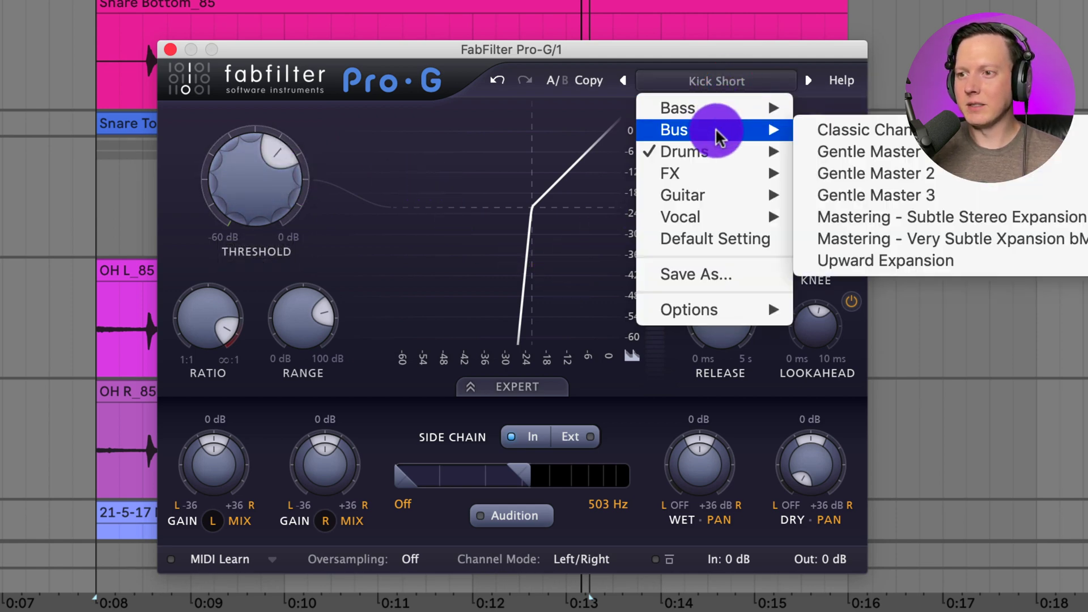
{"action": "mouse_move", "coordinate": [708, 193]}
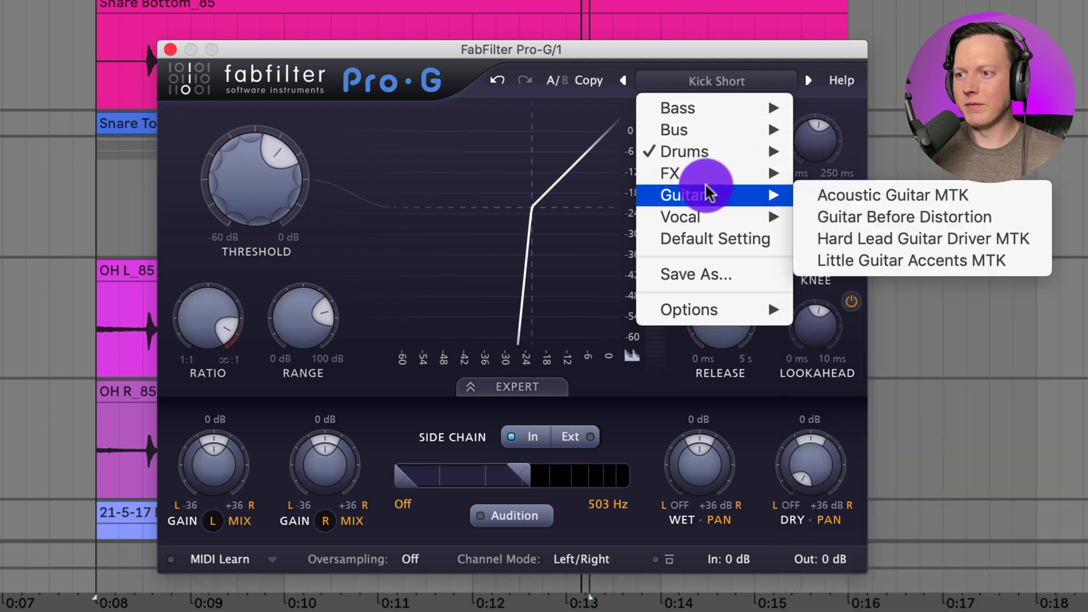
{"action": "mouse_move", "coordinate": [711, 219]}
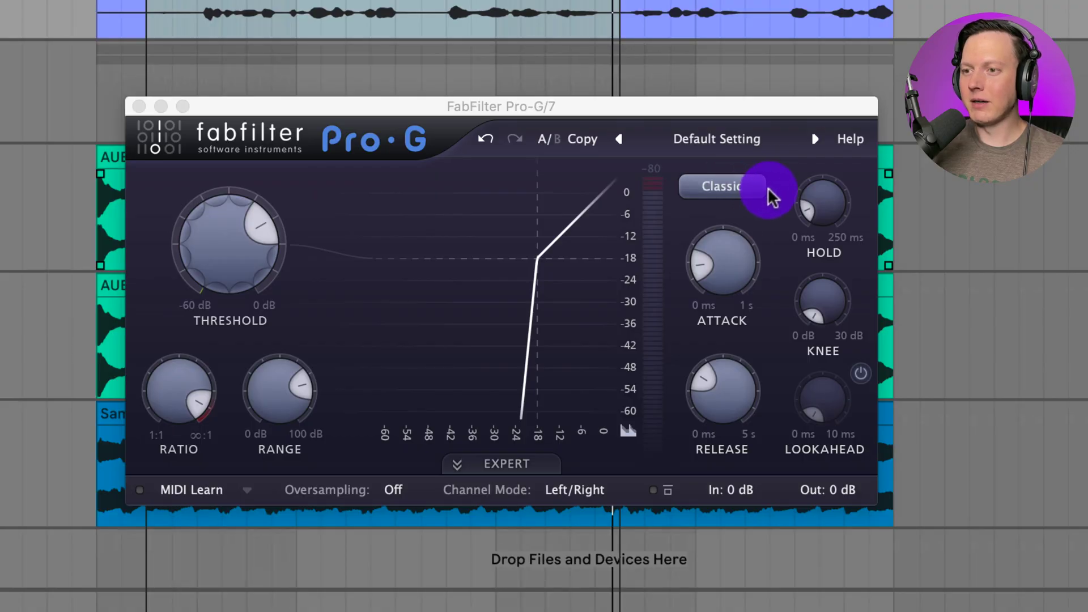
- Switch the Pro-G/7 gate style to Vocal and adjust the threshold to about −22 dB during playback
{"action": "left_click", "coordinate": [736, 187]}
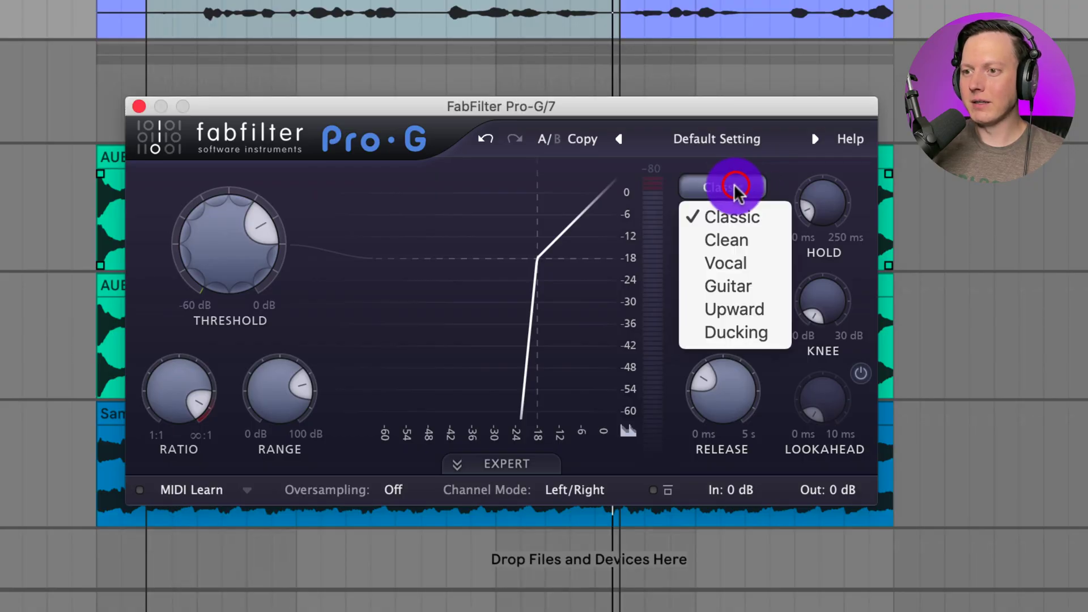
{"action": "left_click", "coordinate": [759, 263]}
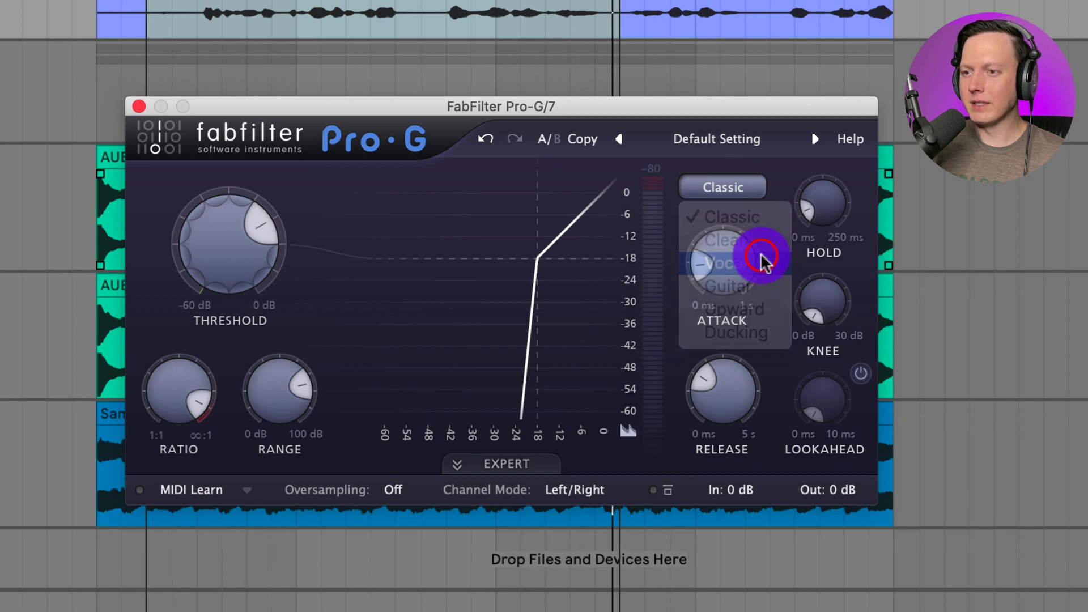
{"action": "key", "text": "space"}
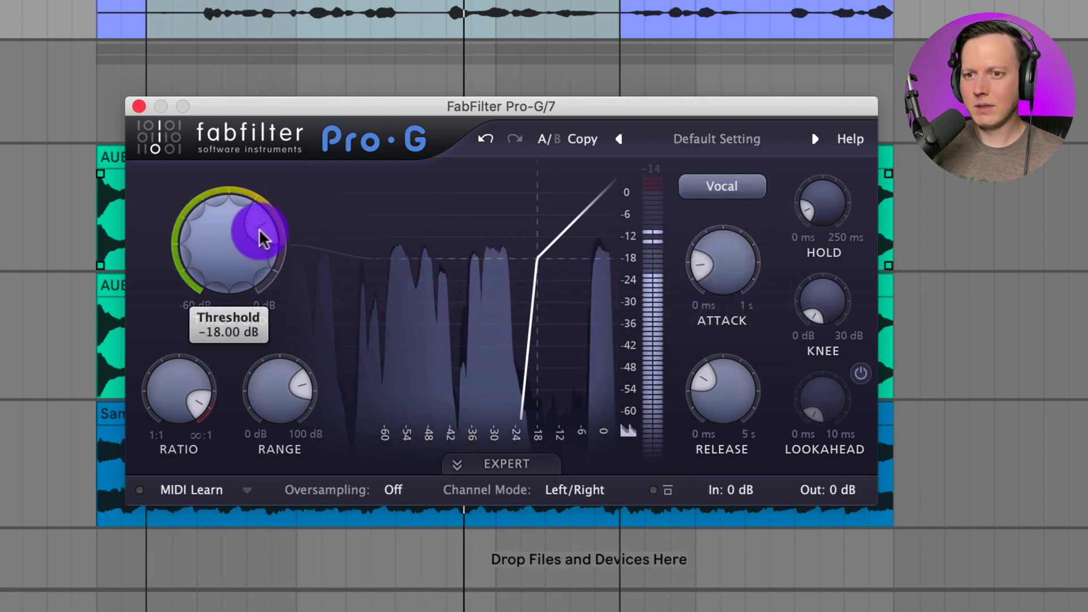
{"action": "left_click_drag", "start_coordinate": [267, 229], "coordinate": [253, 216]}
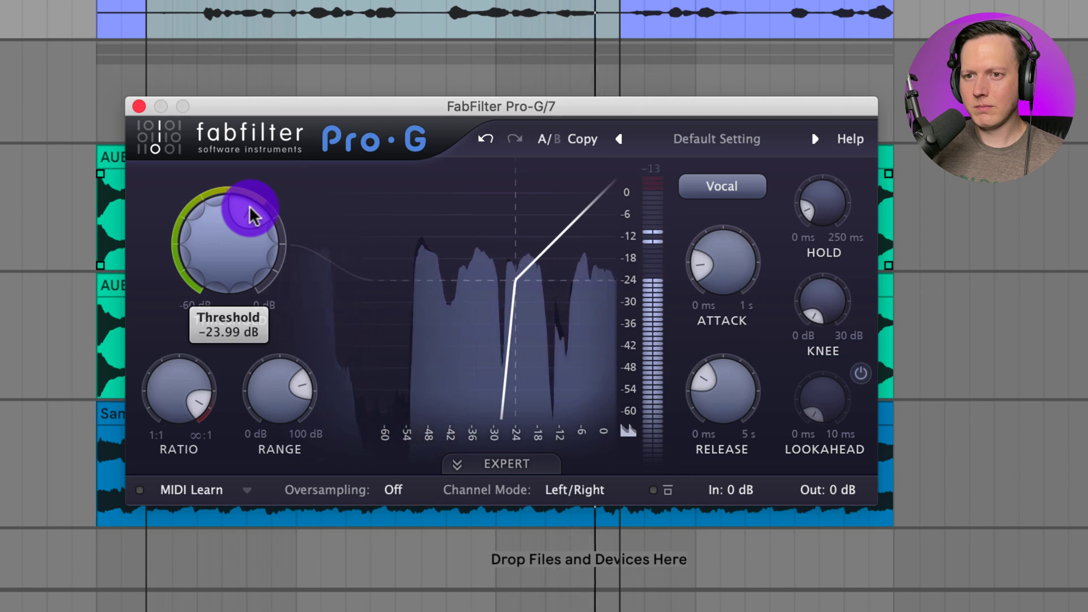
{"action": "left_click_drag", "start_coordinate": [251, 215], "coordinate": [250, 215]}
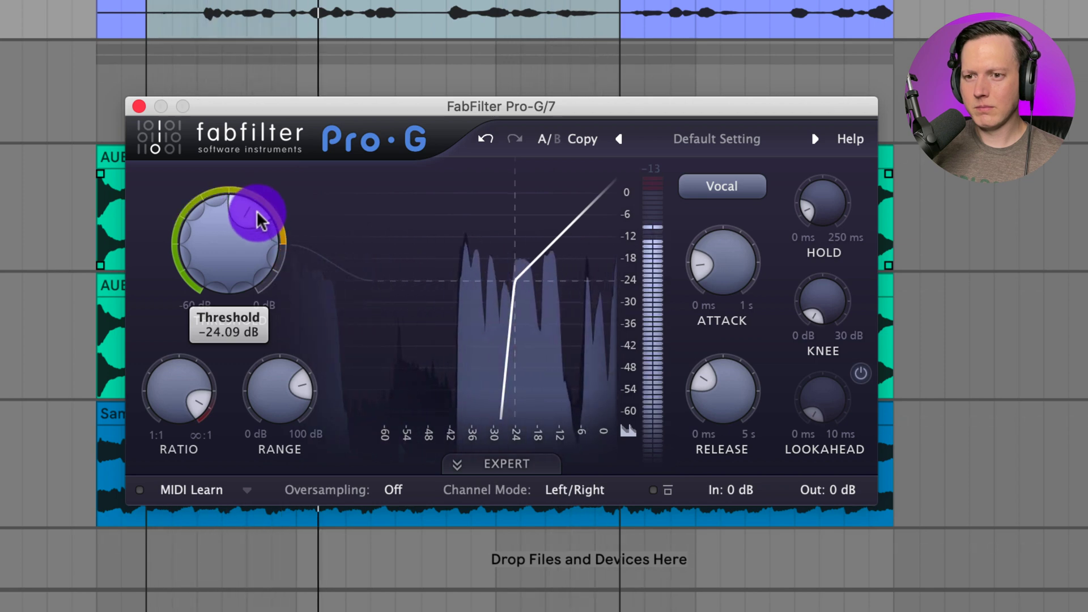
{"action": "mouse_move", "coordinate": [262, 227]}
{"action": "left_mouse_down"}
{"action": "mouse_move", "coordinate": [275, 231]}
{"action": "mouse_move", "coordinate": [258, 220]}
{"action": "left_mouse_up"}
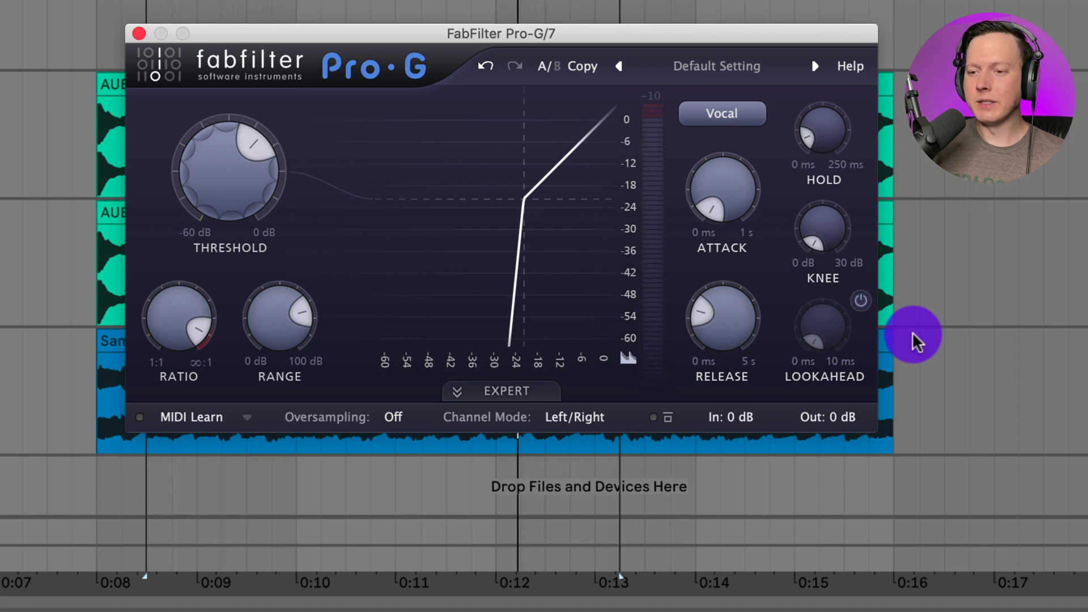
- Widen the Pro-G/7 side-chain filter to its full frequency range in the expert section, then collapse that section
{"action": "left_click", "coordinate": [503, 391]}
{"action": "left_click", "coordinate": [522, 438]}
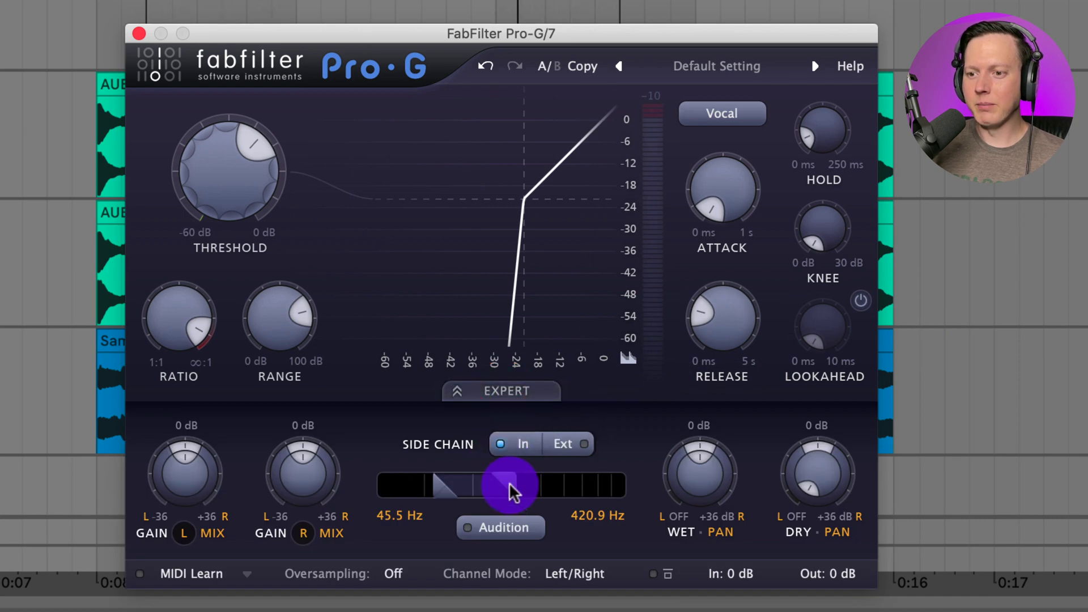
{"action": "left_click_drag", "start_coordinate": [515, 486], "coordinate": [643, 502]}
{"action": "left_click_drag", "start_coordinate": [445, 489], "coordinate": [372, 493]}
{"action": "left_click", "coordinate": [505, 391]}
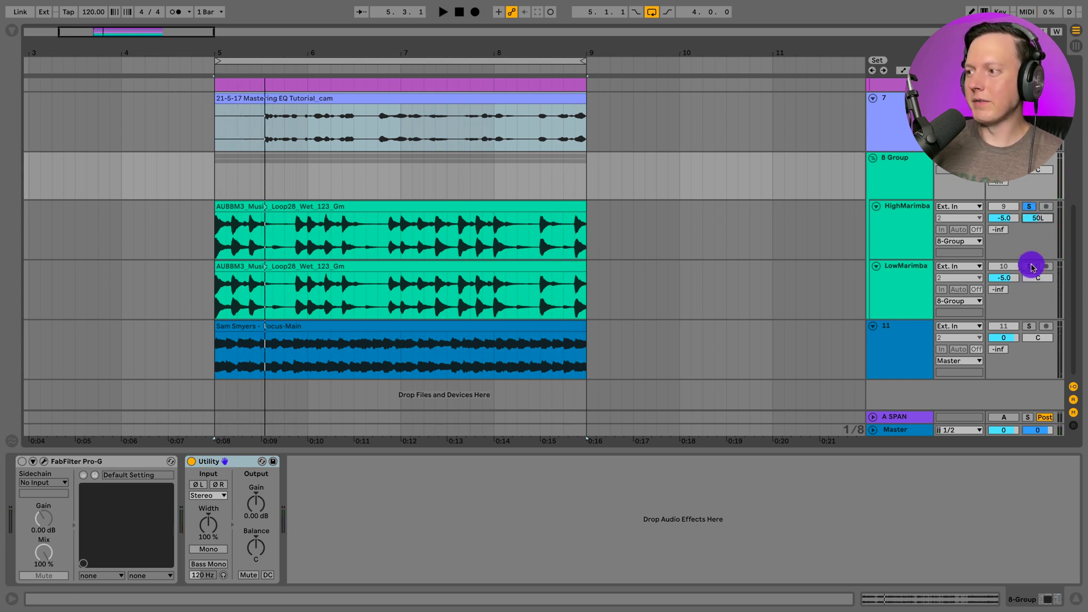
- Solo the LowMarimba track, pan it to 50R and play both marimba tracks together
{"action": "left_click", "coordinate": [1030, 266]}
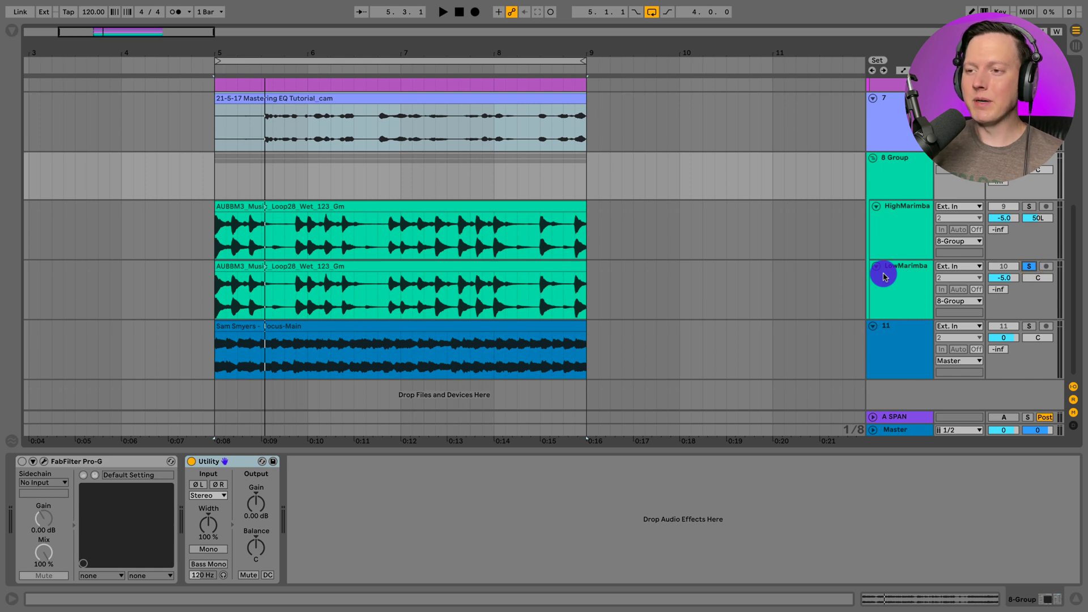
{"action": "left_click", "coordinate": [1045, 278]}
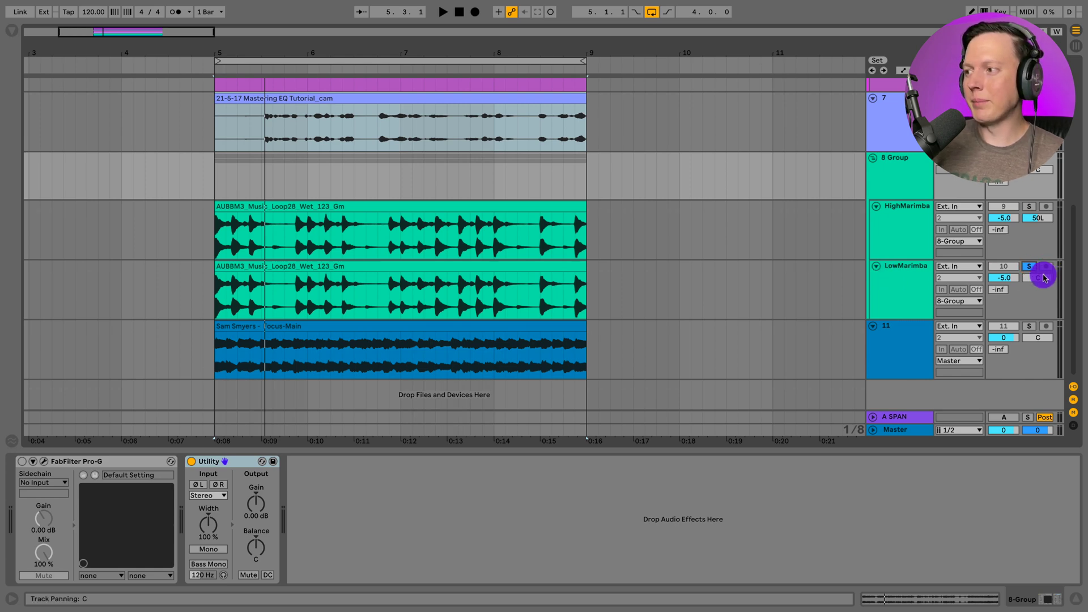
{"action": "key", "text": "space"}
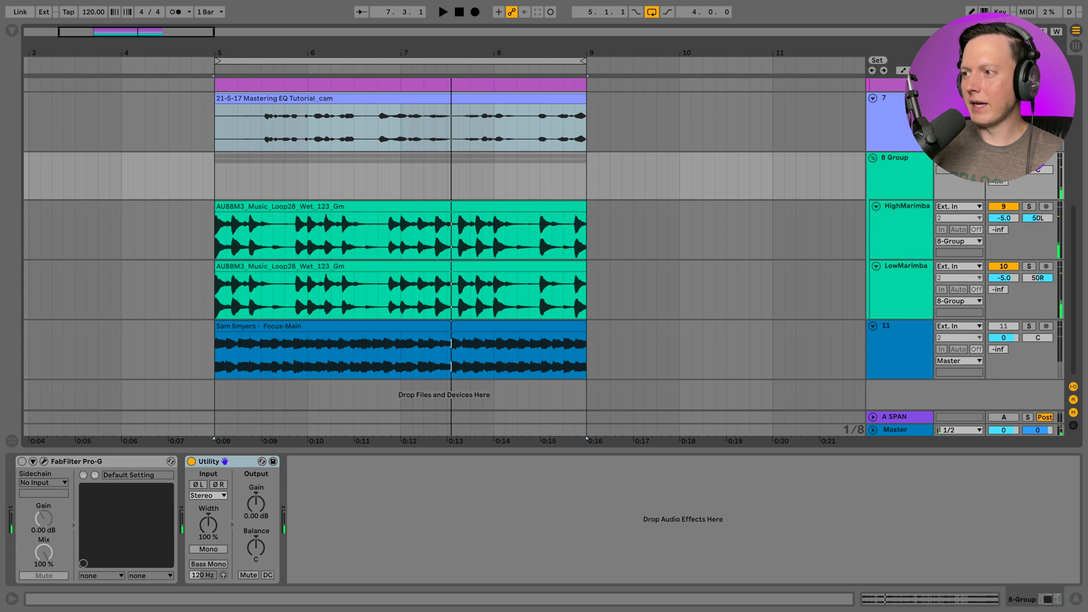
{"action": "key", "text": "space"}
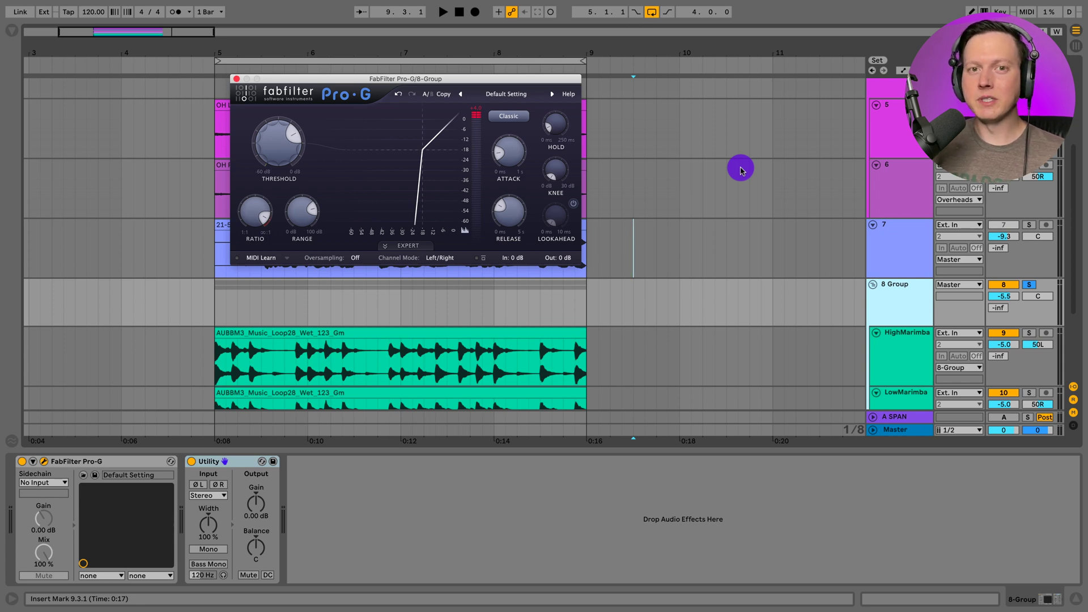
- Show the expert section of the 8-Group gate, keep the channel mode at Left/Right and turn on side-chain audition
{"action": "left_click", "coordinate": [420, 246]}
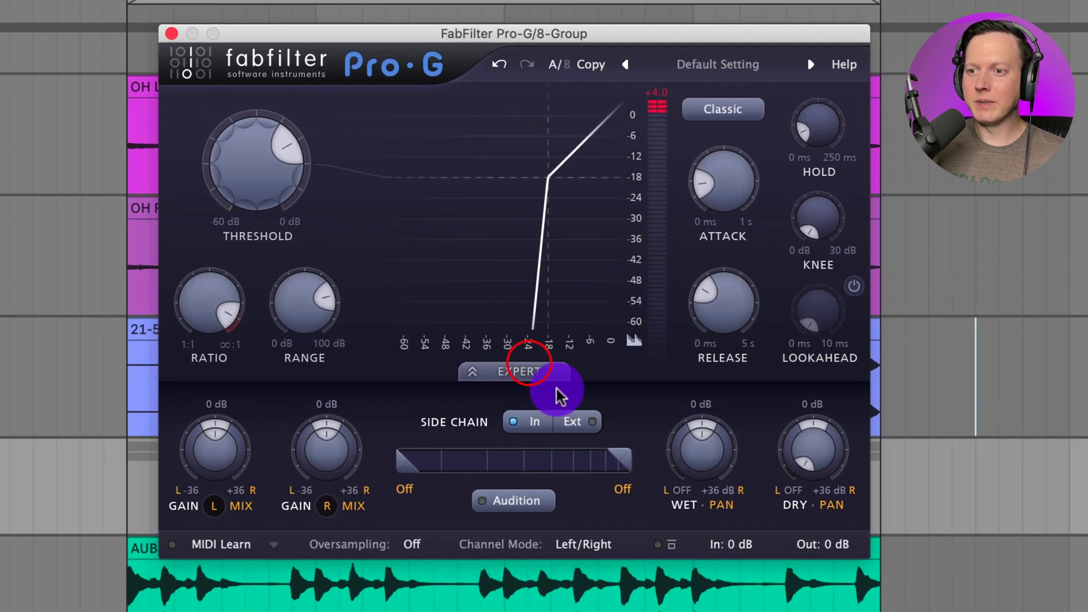
{"action": "left_click", "coordinate": [597, 542]}
{"action": "left_click", "coordinate": [594, 567]}
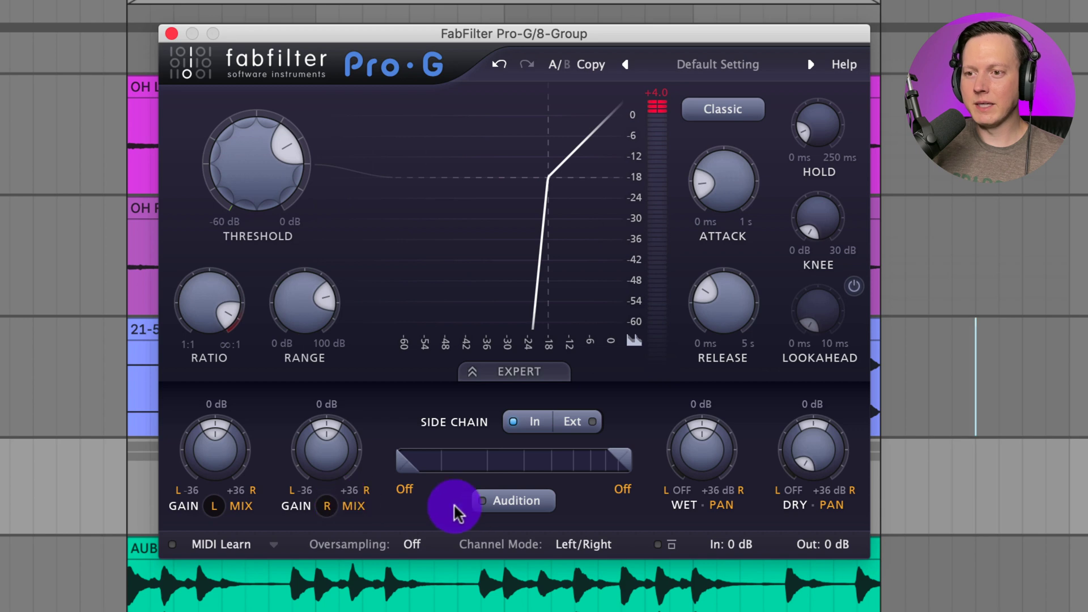
{"action": "left_click", "coordinate": [518, 503]}
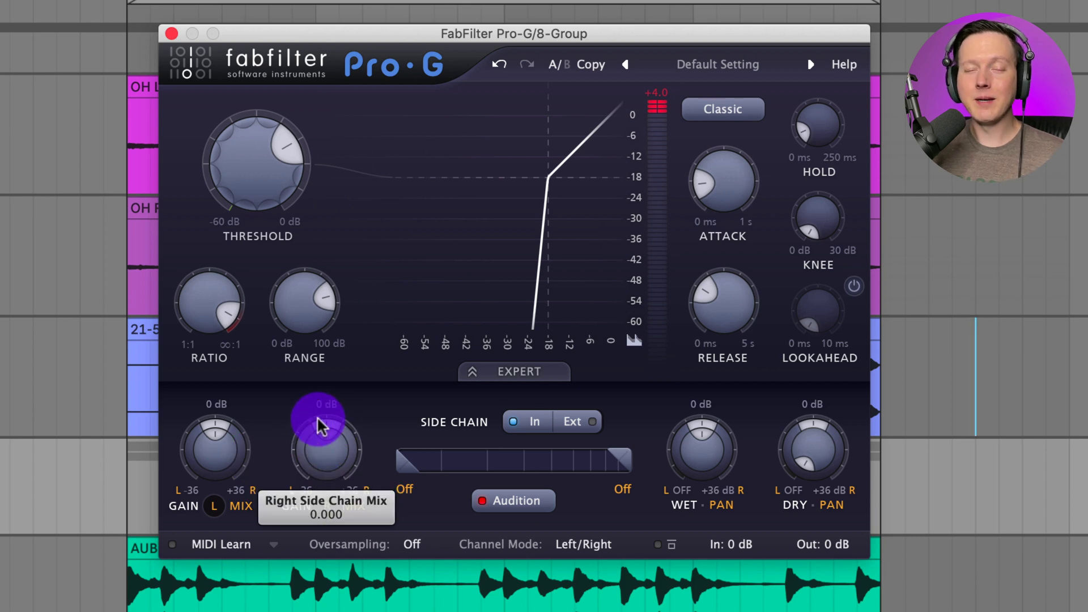
- Shift the right side-chain mix to 0.070 and turn the left side-chain gain down to its minimum
{"action": "left_click_drag", "start_coordinate": [318, 418], "coordinate": [331, 426]}
{"action": "left_click", "coordinate": [324, 451]}
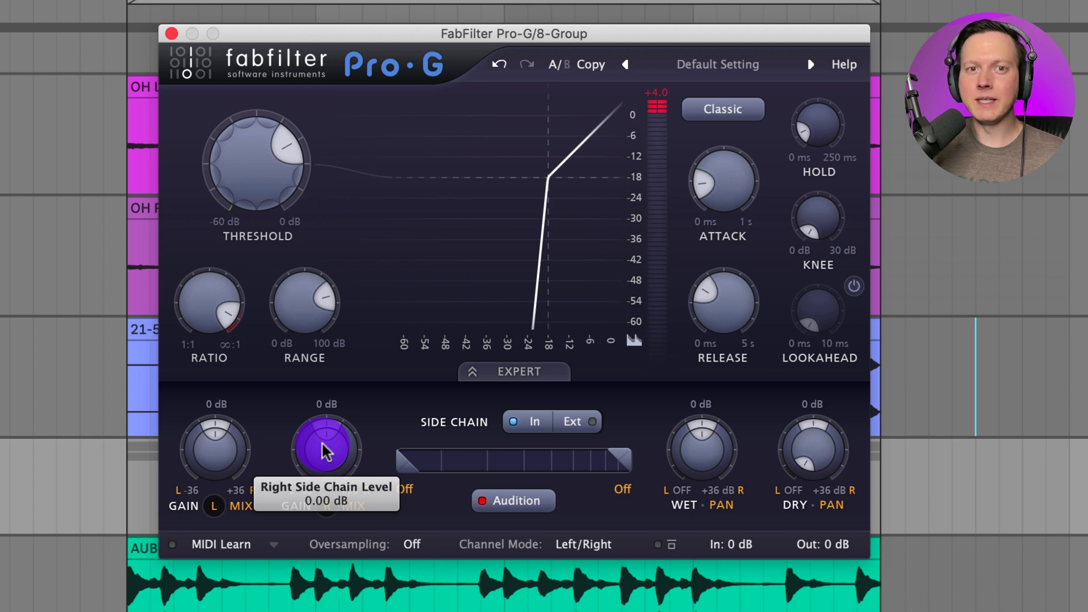
{"action": "left_click", "coordinate": [364, 505]}
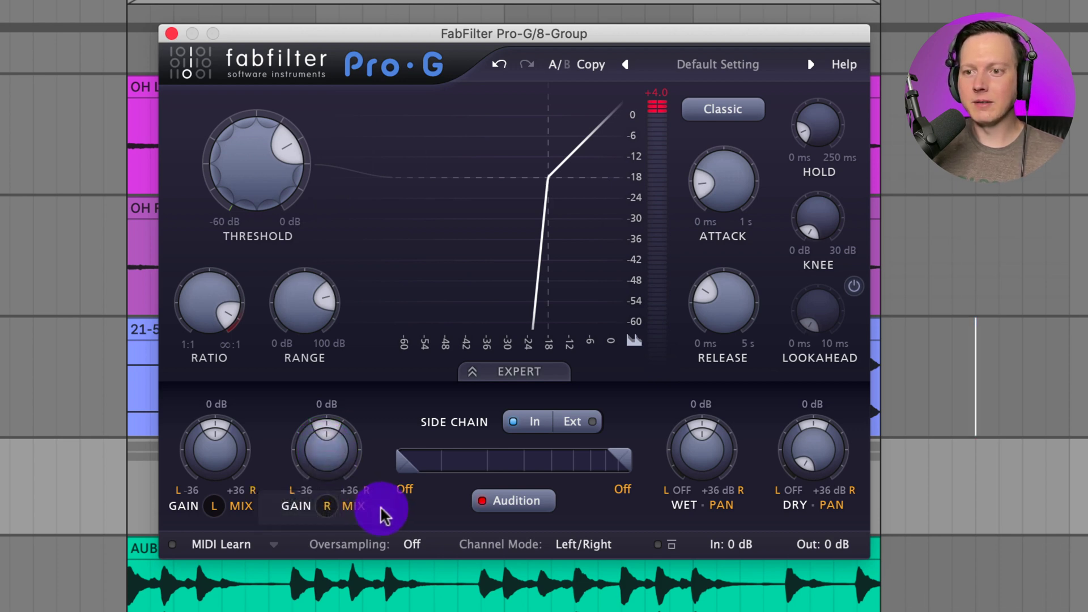
{"action": "left_click_drag", "start_coordinate": [321, 441], "coordinate": [287, 437]}
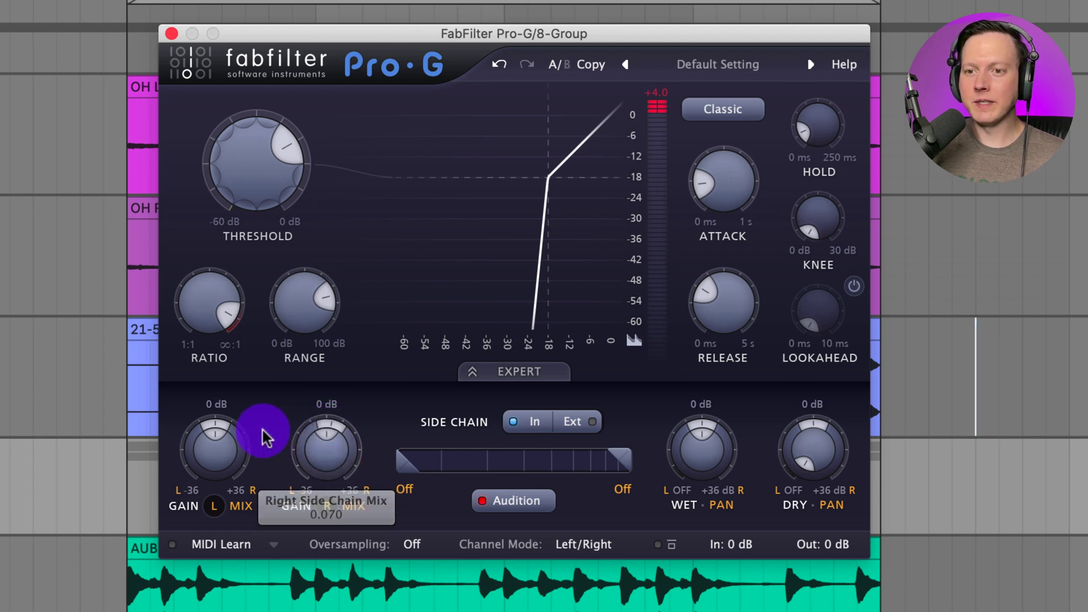
{"action": "left_click", "coordinate": [213, 457]}
{"action": "left_click_drag", "start_coordinate": [213, 457], "coordinate": [213, 498]}
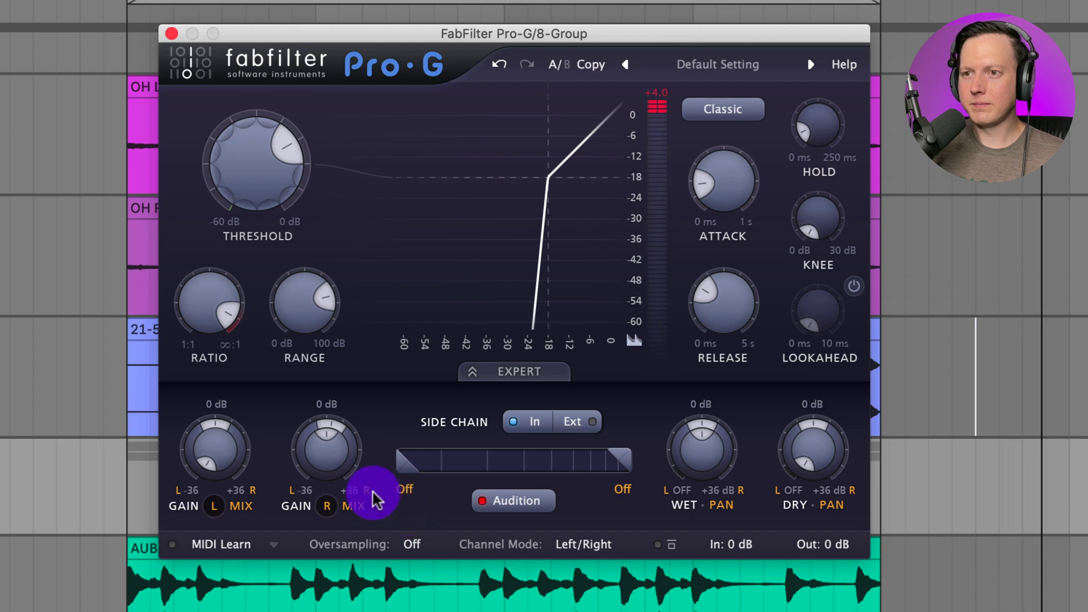
- Play the marimba loop with side-chain audition on and bring the right side-chain mix close to centre, about −0.008
{"action": "left_click", "coordinate": [443, 2]}
{"action": "key", "text": "space"}
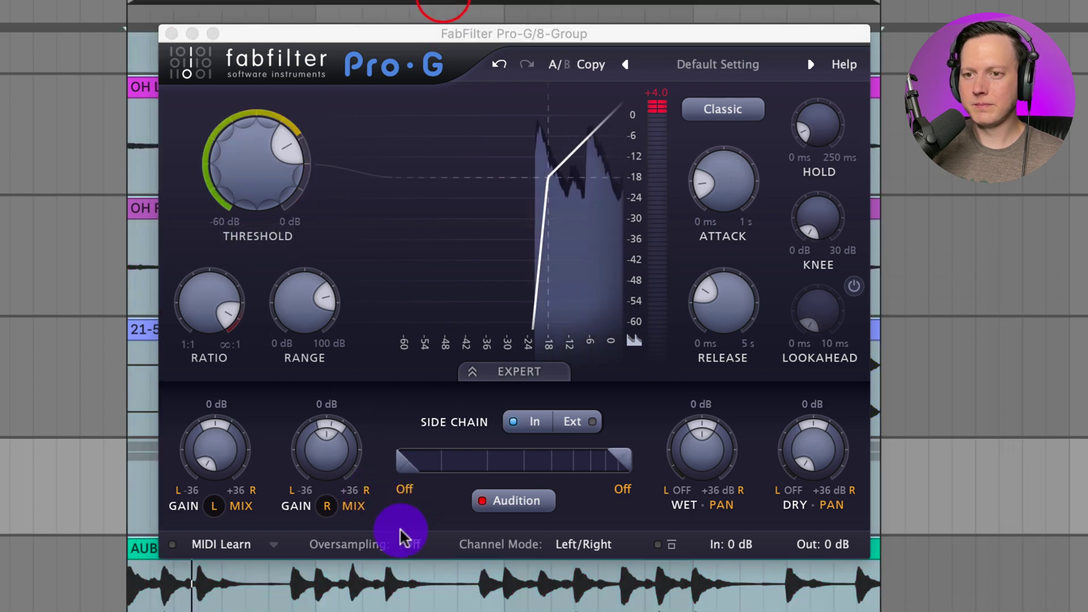
{"action": "left_click", "coordinate": [334, 426]}
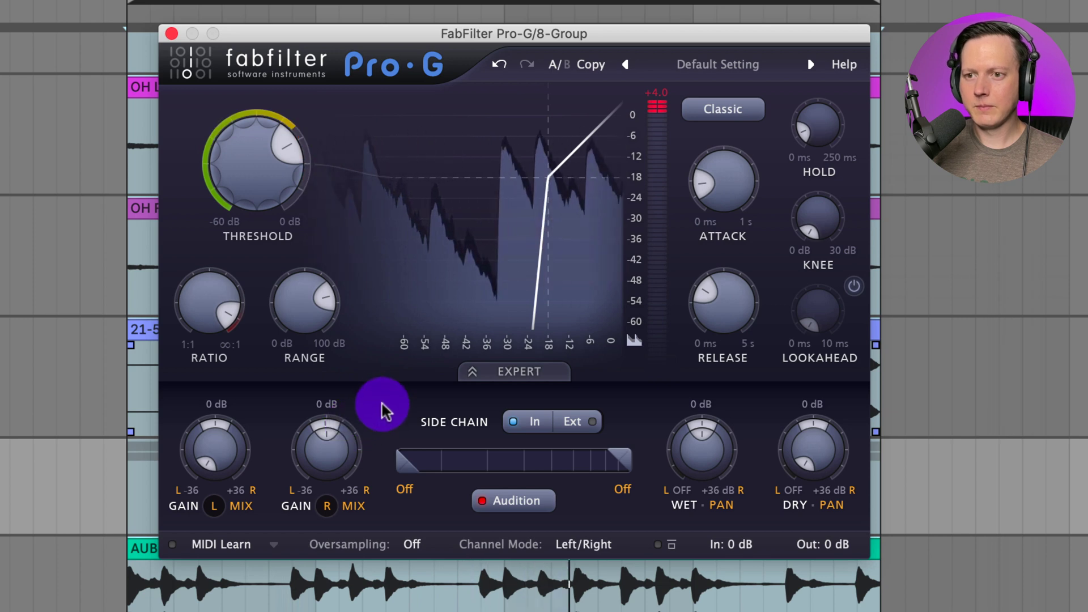
{"action": "left_click_drag", "start_coordinate": [354, 431], "coordinate": [342, 432]}
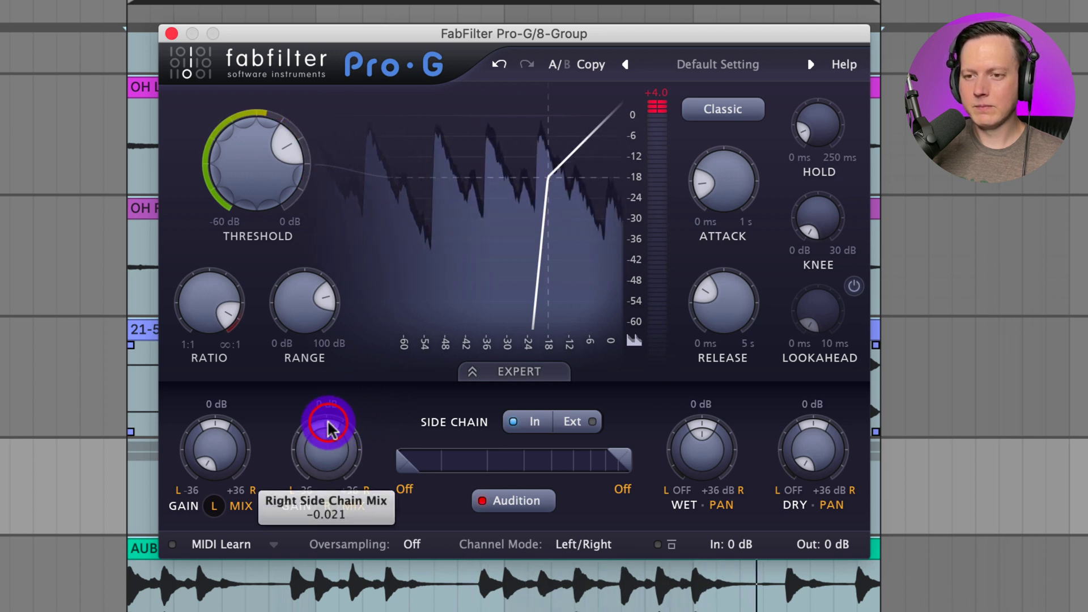
{"action": "key", "text": "space"}
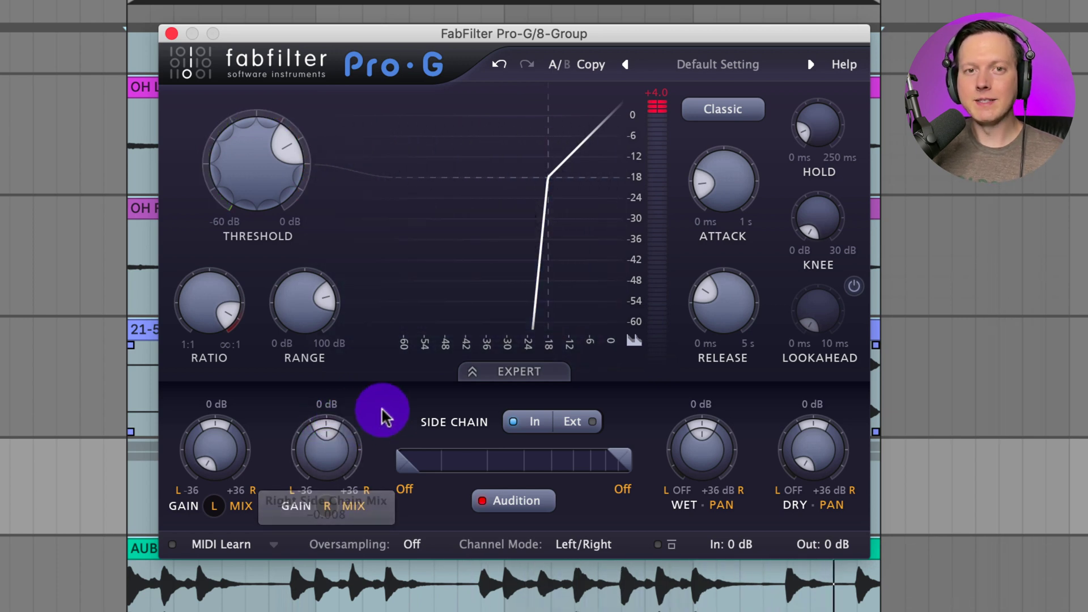
{"action": "left_click_drag", "start_coordinate": [331, 431], "coordinate": [330, 427]}
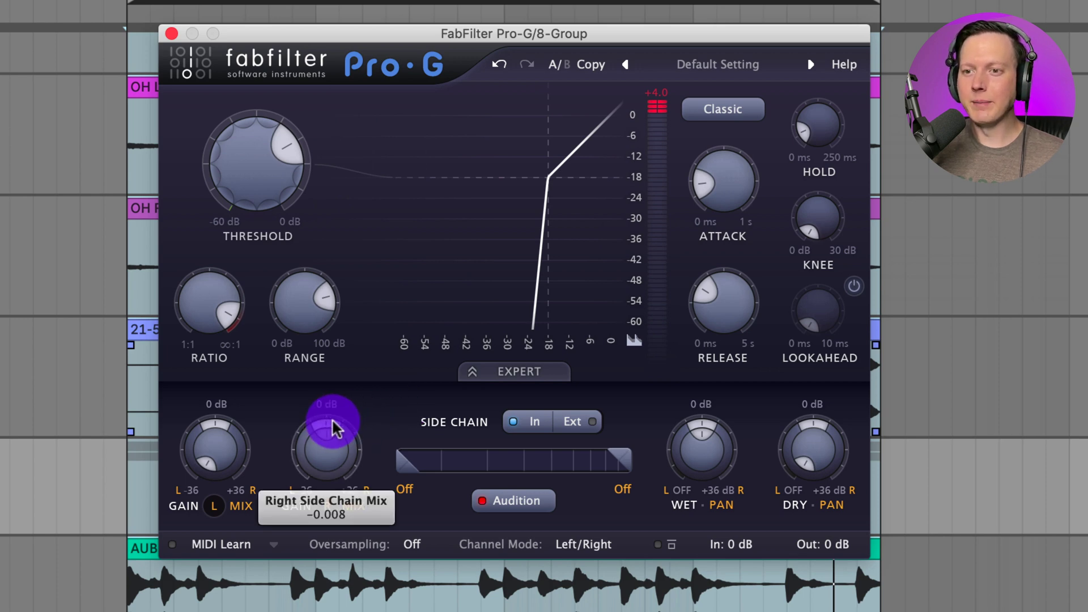
- Sweep the right side-chain mix between hard right and hard left during playback, leave it hard right and turn off audition
{"action": "key", "text": "space"}
{"action": "left_click_drag", "start_coordinate": [334, 428], "coordinate": [385, 499]}
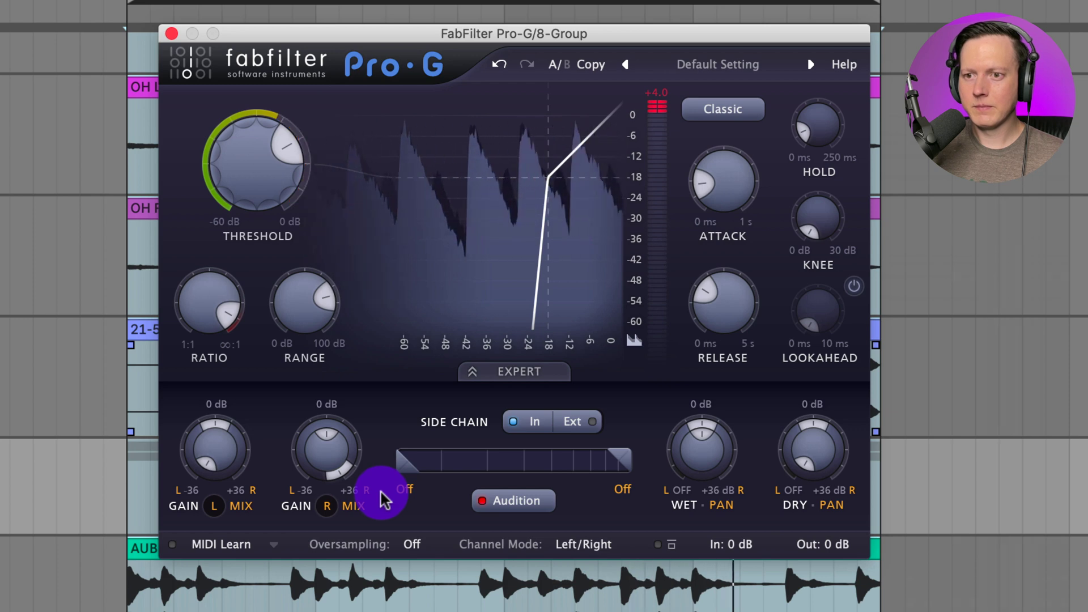
{"action": "left_click_drag", "start_coordinate": [347, 477], "coordinate": [318, 501]}
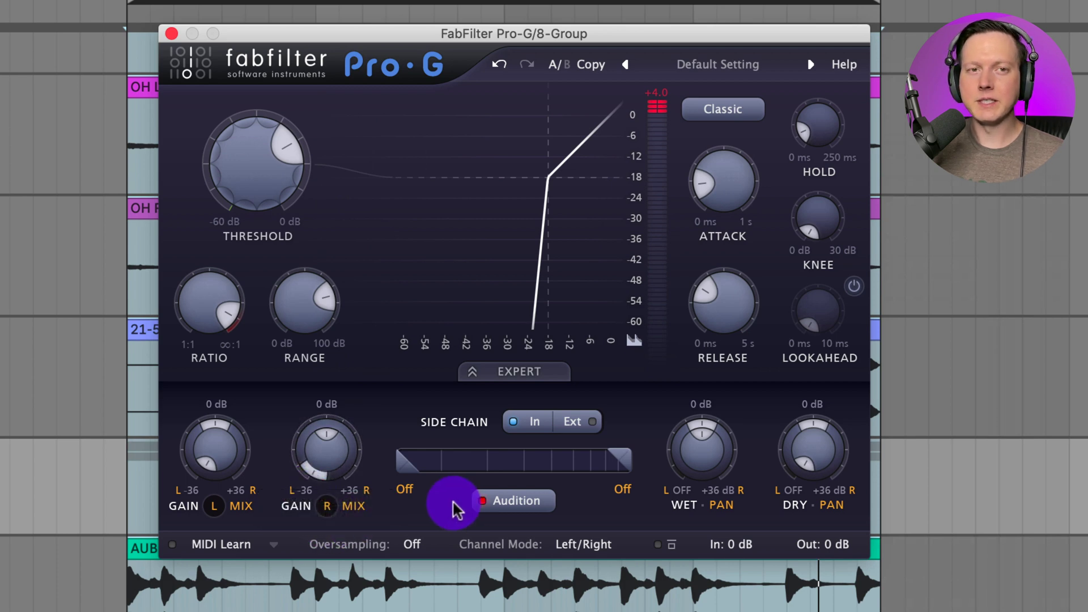
{"action": "key", "text": "space"}
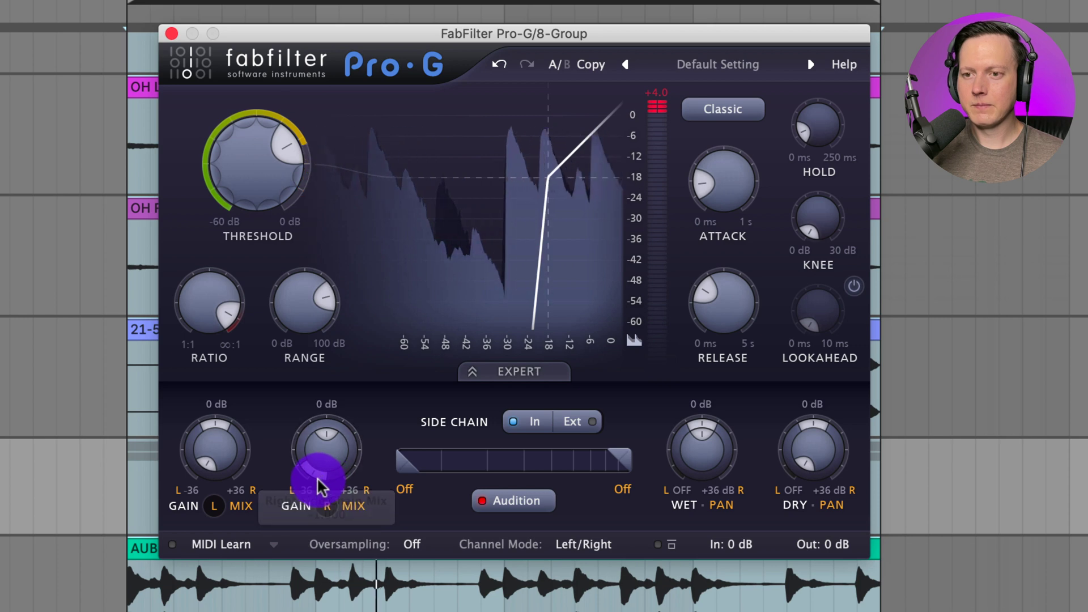
{"action": "left_click_drag", "start_coordinate": [317, 473], "coordinate": [393, 496]}
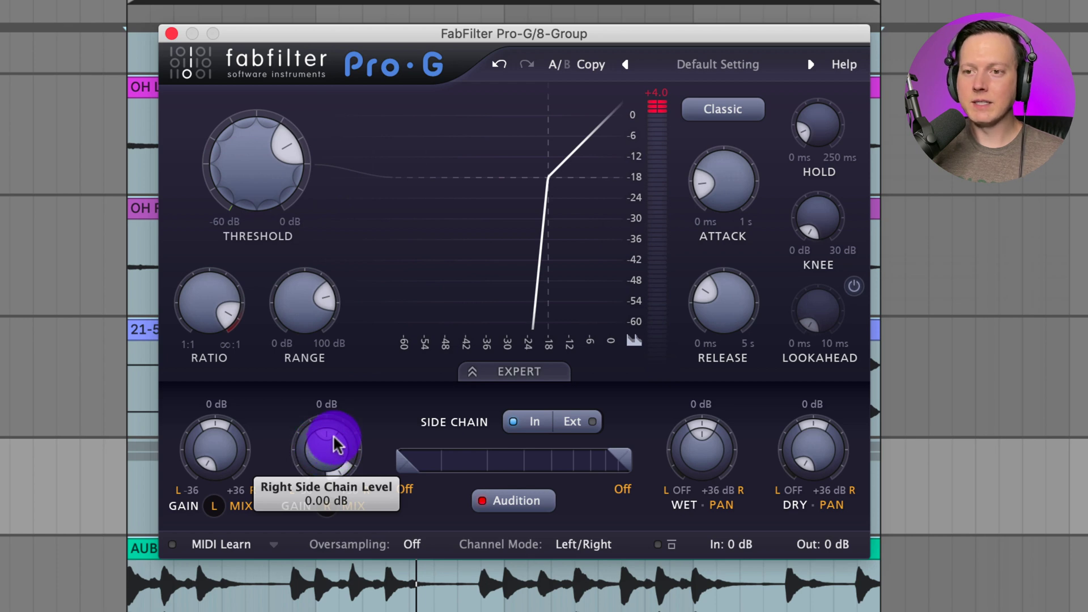
{"action": "left_click", "coordinate": [498, 510]}
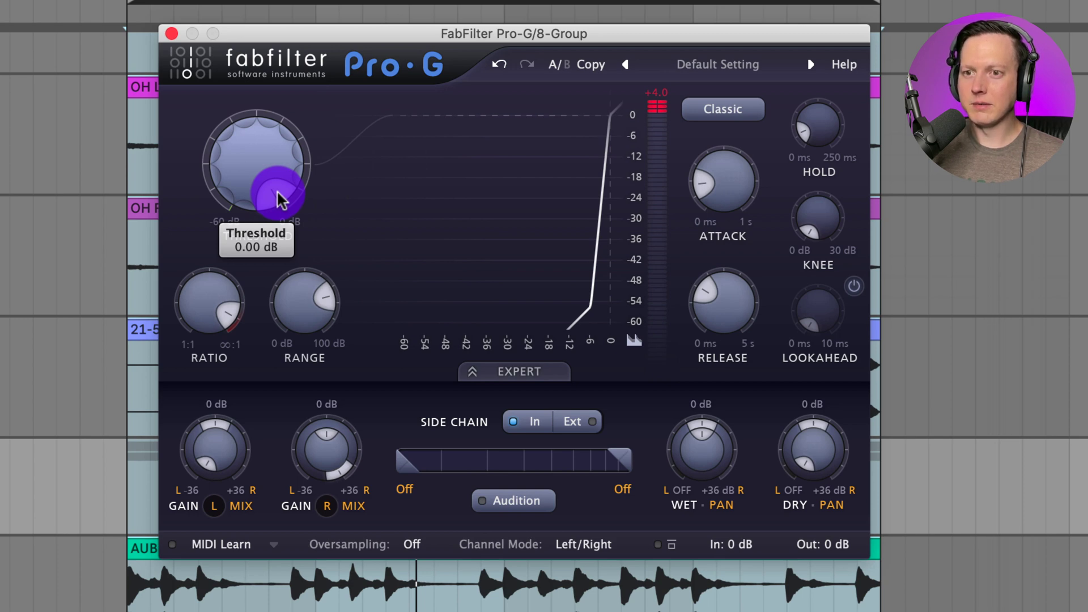
- Lower the threshold to about −18 dB during playback and switch the 8-Group gate's channel mode to Mid/Side
{"action": "left_click_drag", "start_coordinate": [280, 199], "coordinate": [273, 146]}
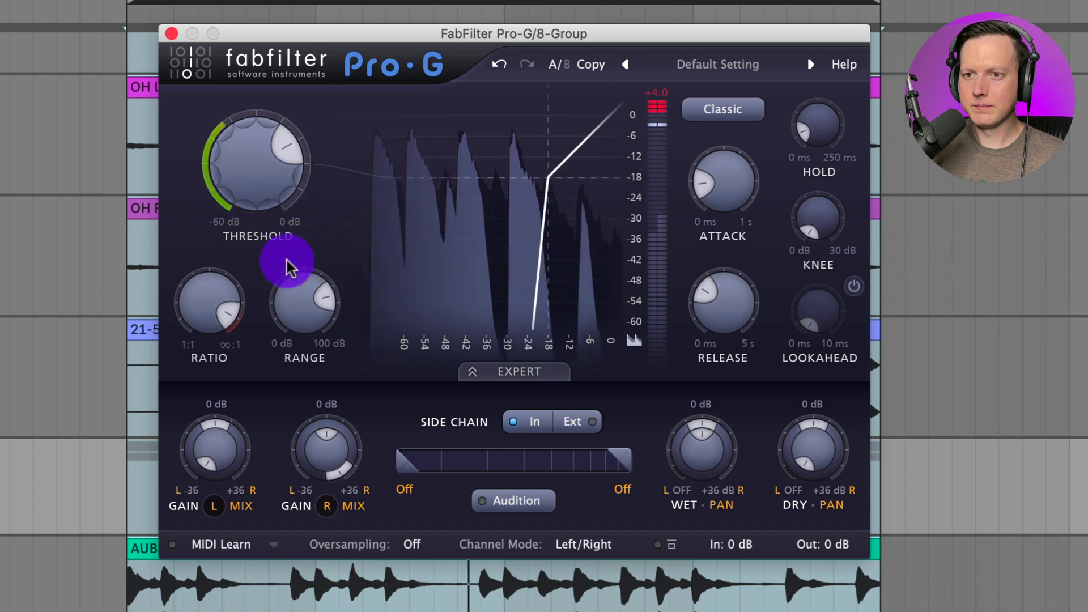
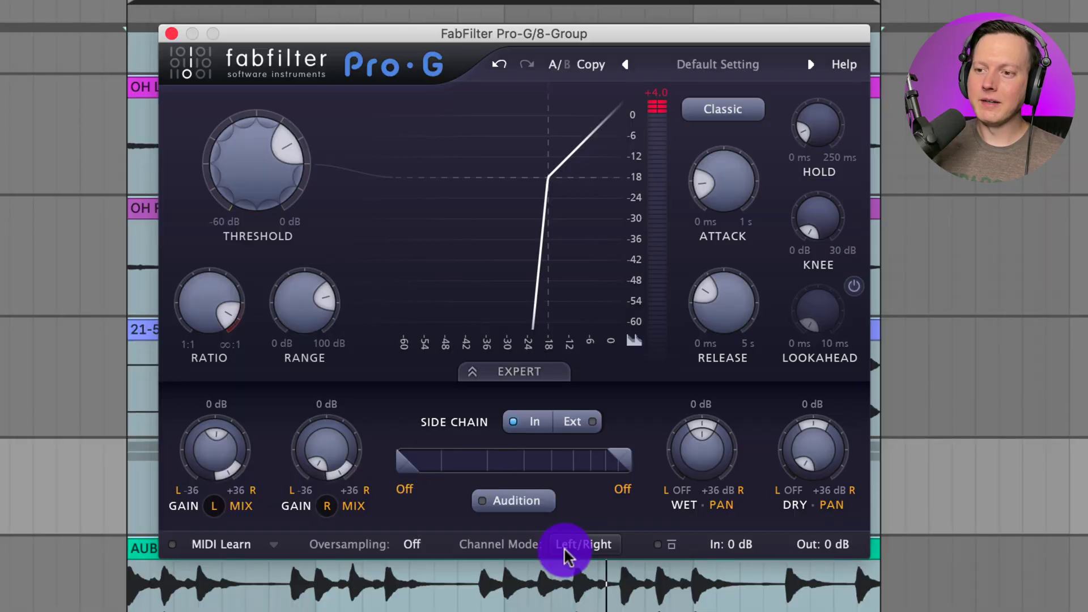
{"action": "left_click", "coordinate": [573, 544]}
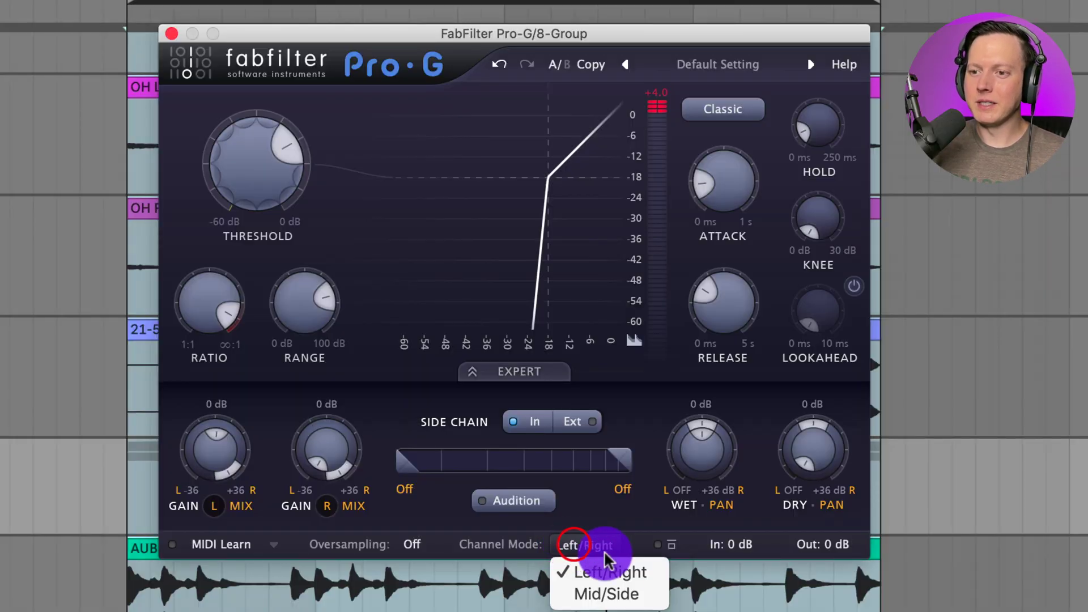
{"action": "left_click", "coordinate": [639, 595]}
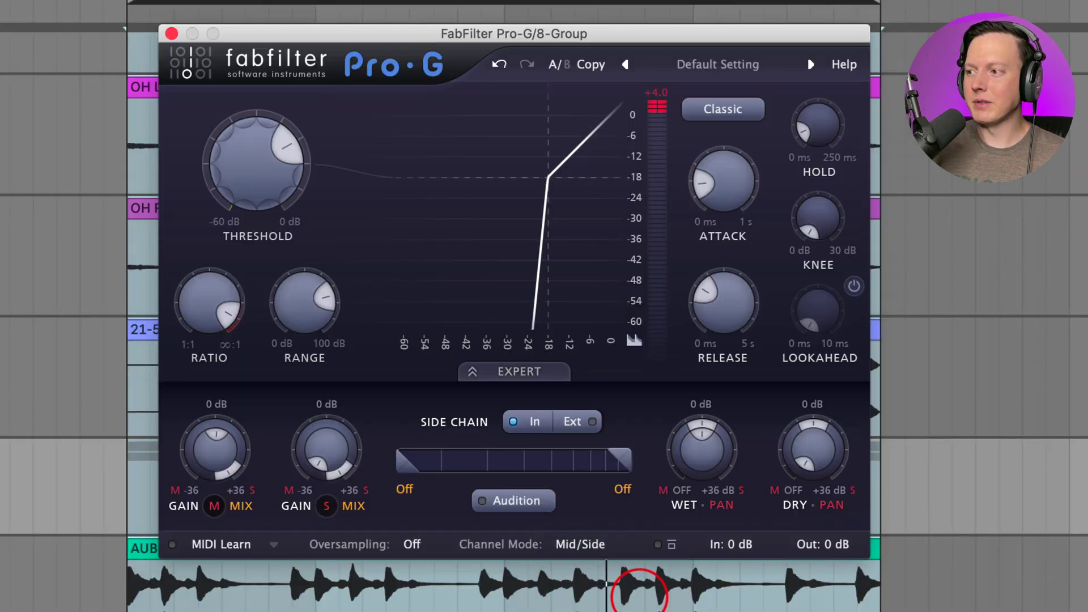
{"action": "scroll", "coordinate": [986, 340], "scroll_direction": "down", "scroll_amount": 1}
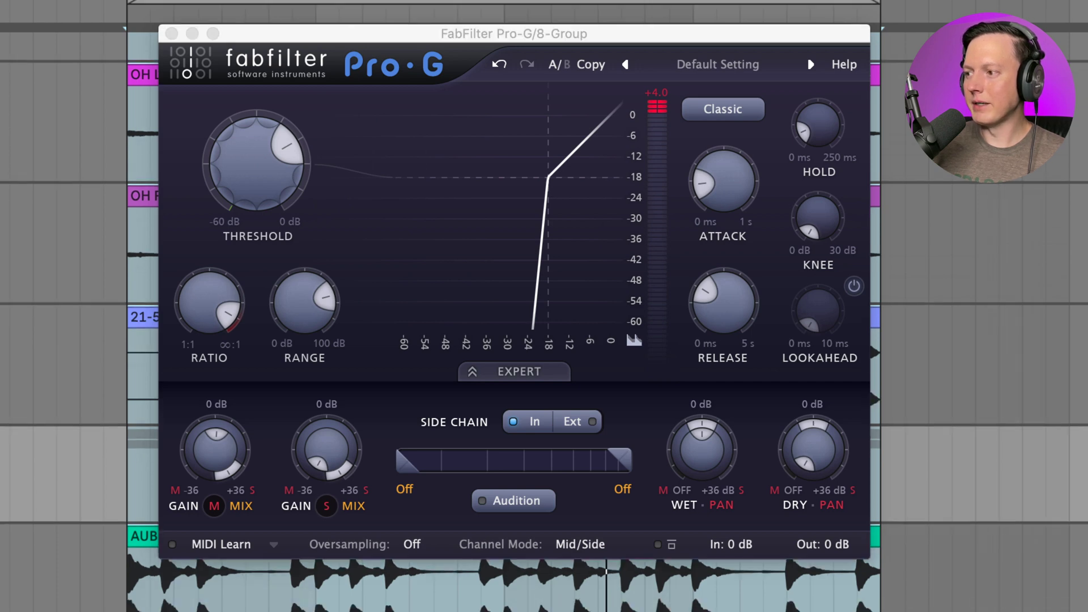
{"action": "scroll", "coordinate": [987, 340], "scroll_direction": "up", "scroll_amount": 1}
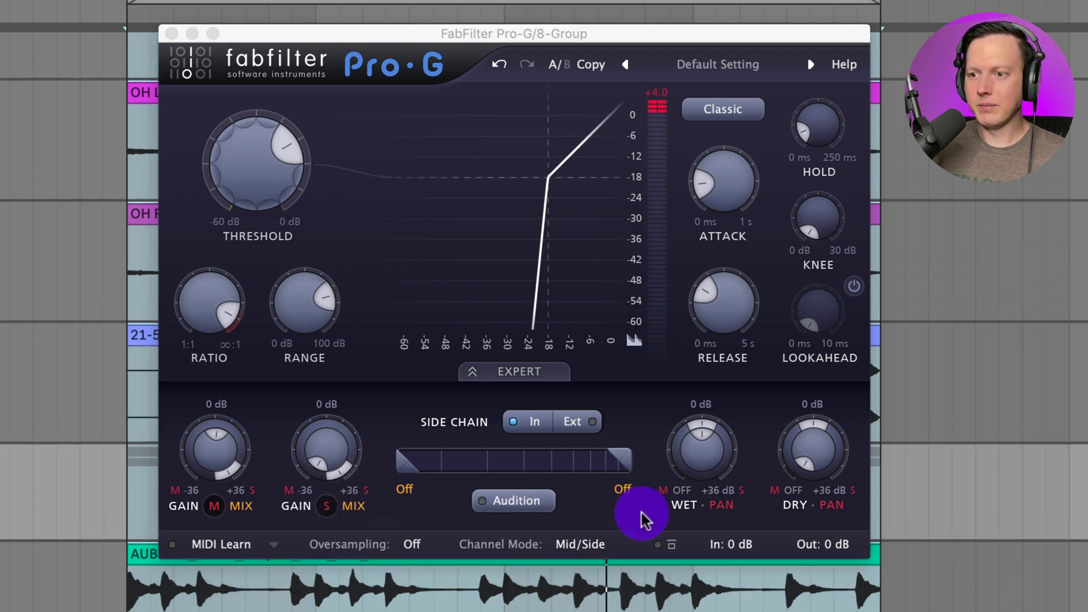
- Bypass the gate and reset the side-chain level and mix controls of both the mid and side channels to their defaults
{"action": "left_click", "coordinate": [656, 545]}
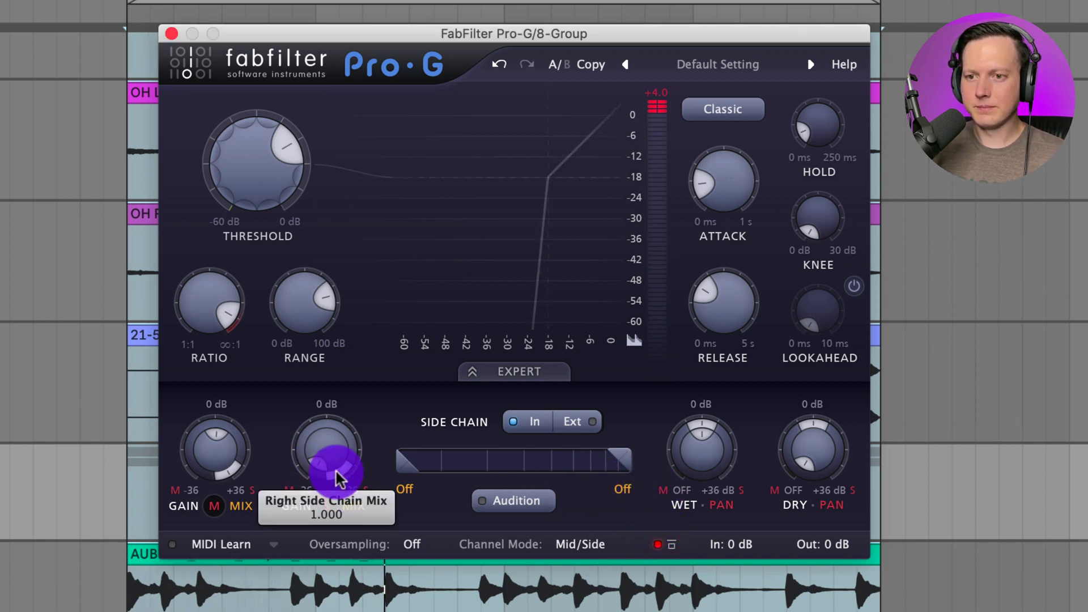
{"action": "left_click", "coordinate": [330, 454]}
{"action": "left_click", "coordinate": [330, 454]}
{"action": "double_click", "coordinate": [223, 461]}
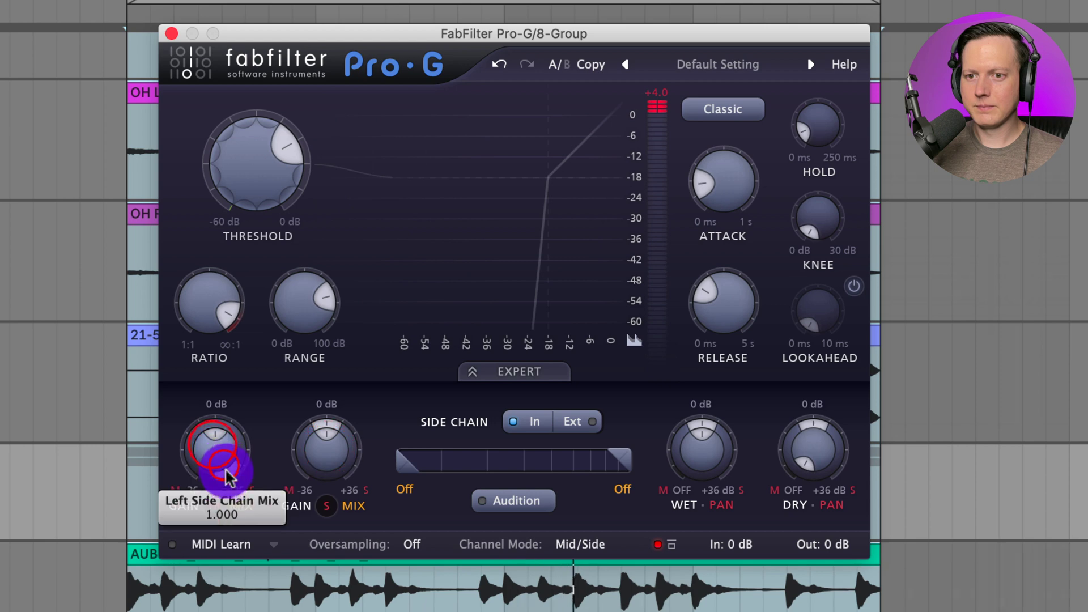
{"action": "double_click", "coordinate": [226, 468]}
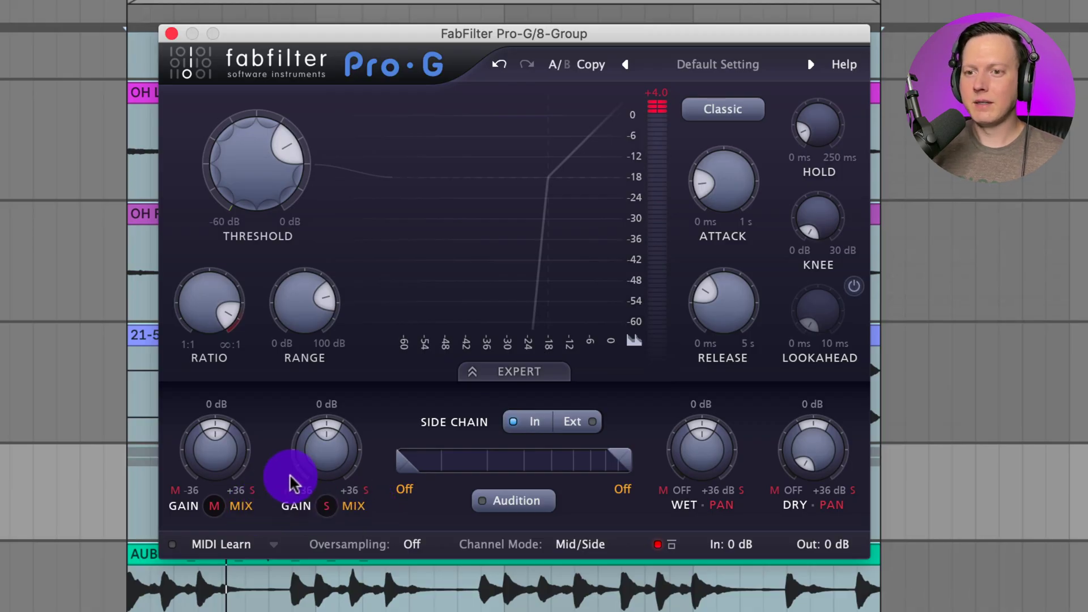
- Feed only the side signal to the detector, with mid level at minimum and side mix at 1.000, and check it with audition
{"action": "left_click_drag", "start_coordinate": [205, 445], "coordinate": [224, 602]}
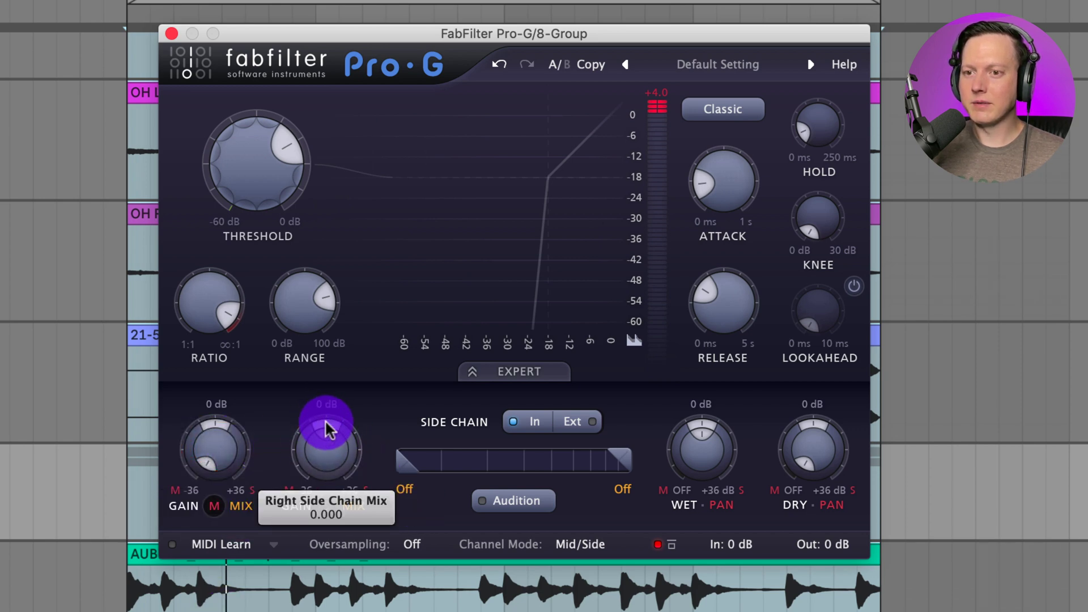
{"action": "left_click_drag", "start_coordinate": [325, 419], "coordinate": [338, 489]}
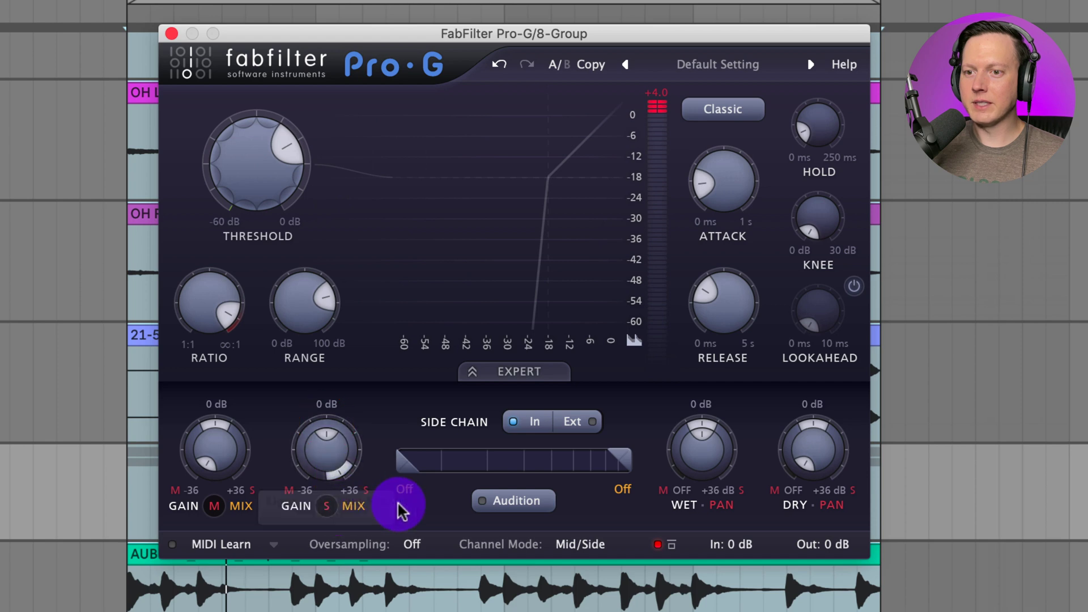
{"action": "left_click", "coordinate": [489, 499]}
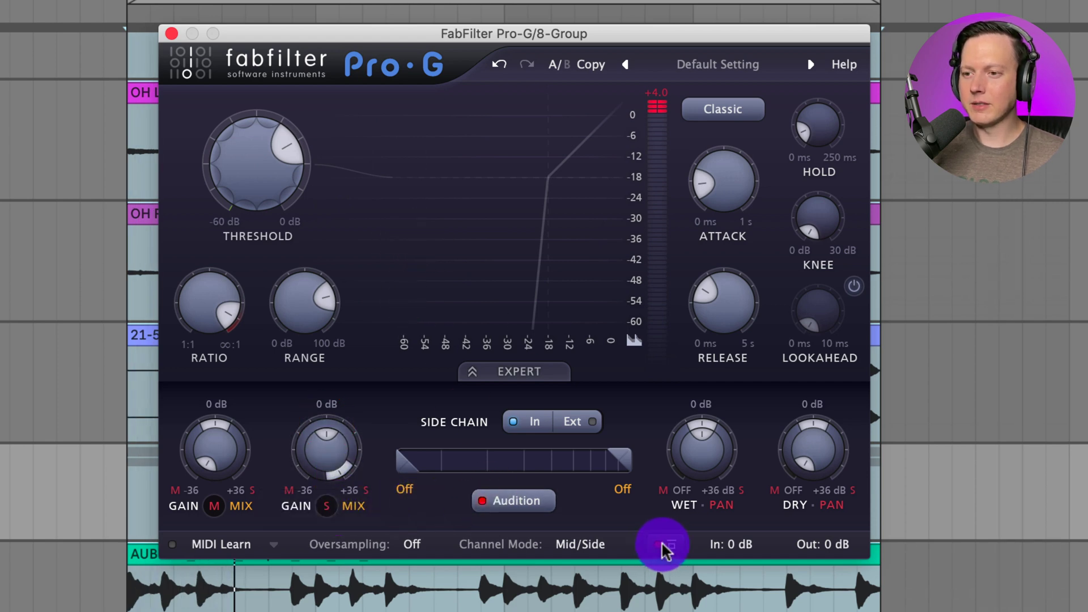
{"action": "key", "text": "space"}
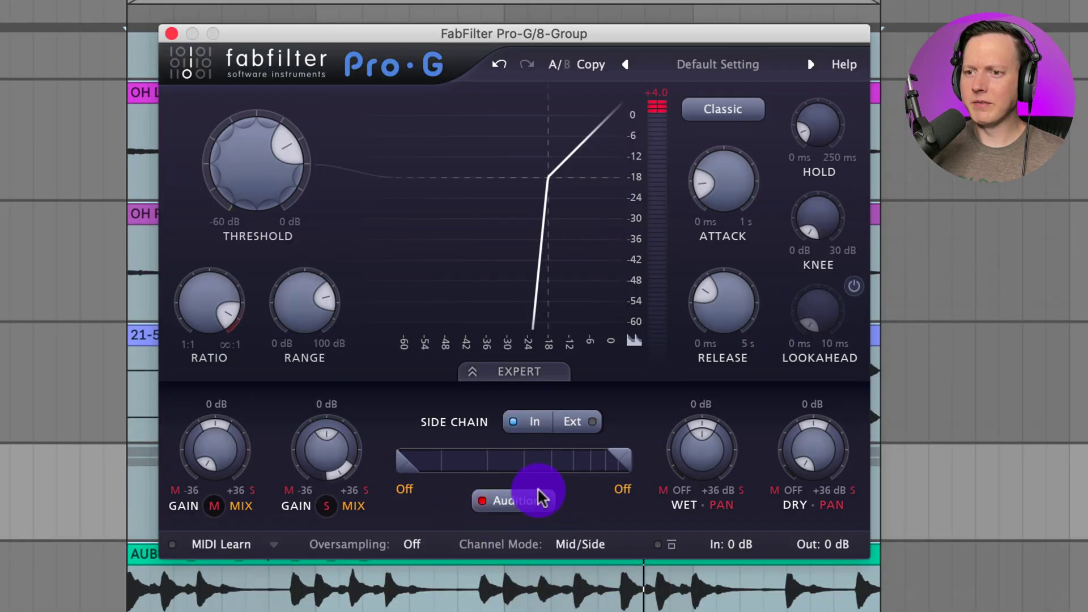
{"action": "left_click", "coordinate": [506, 502]}
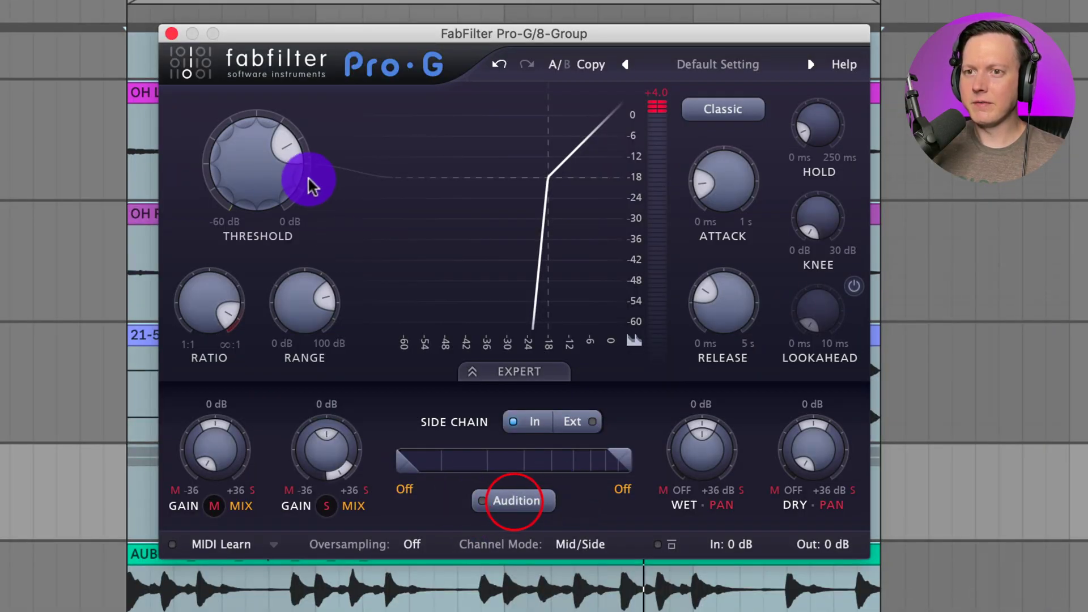
- Raise the threshold to 0 dB, play the marimba loop and lower the threshold to about −22 dB
{"action": "left_click_drag", "start_coordinate": [290, 148], "coordinate": [268, 202]}
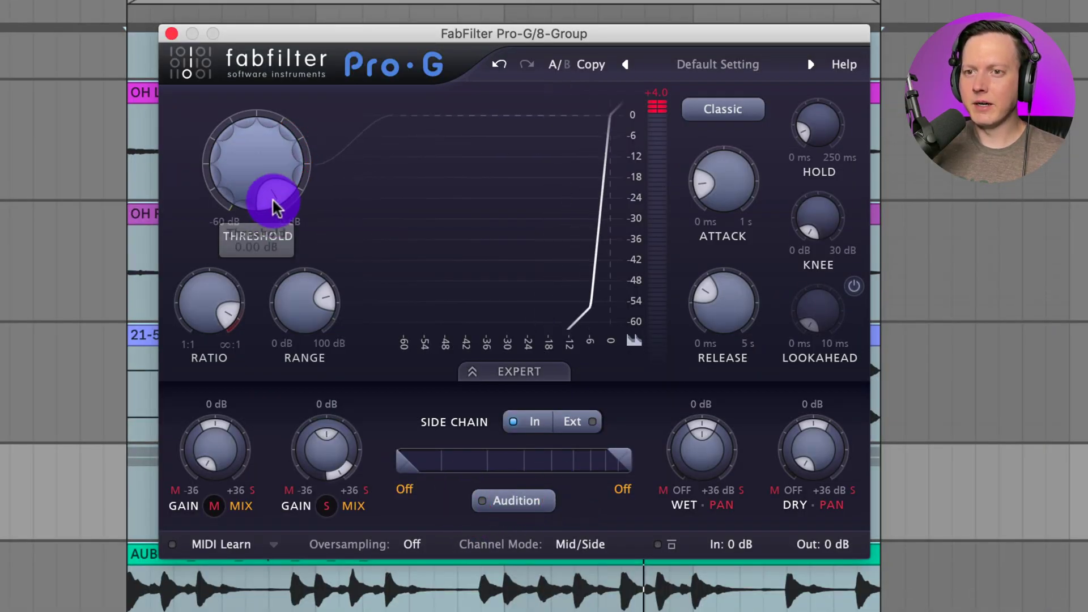
{"action": "double_click", "coordinate": [271, 195]}
{"action": "key", "text": "space"}
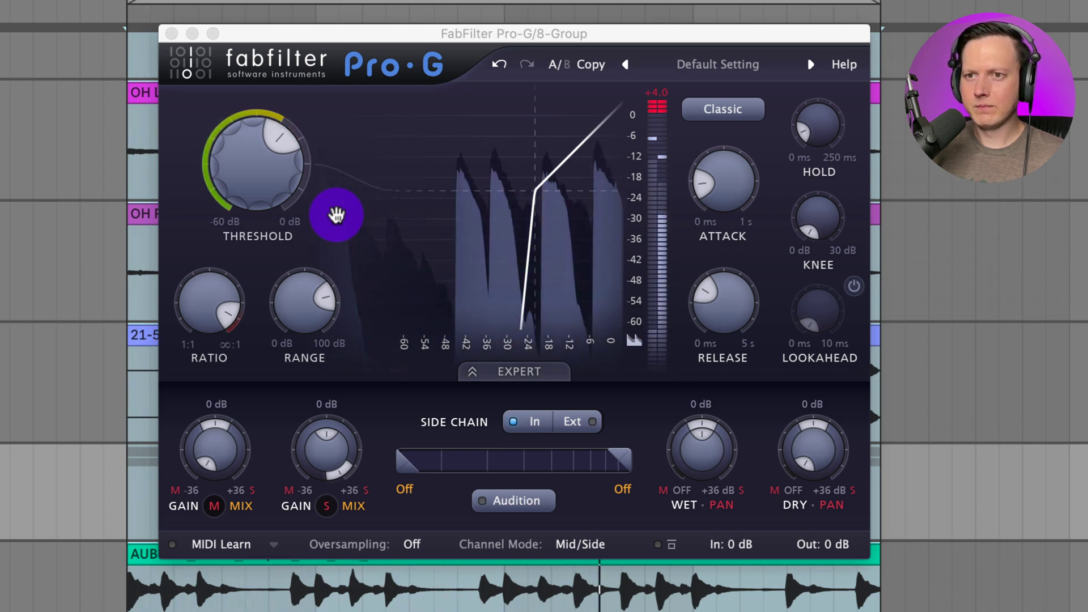
{"action": "key", "text": "space"}
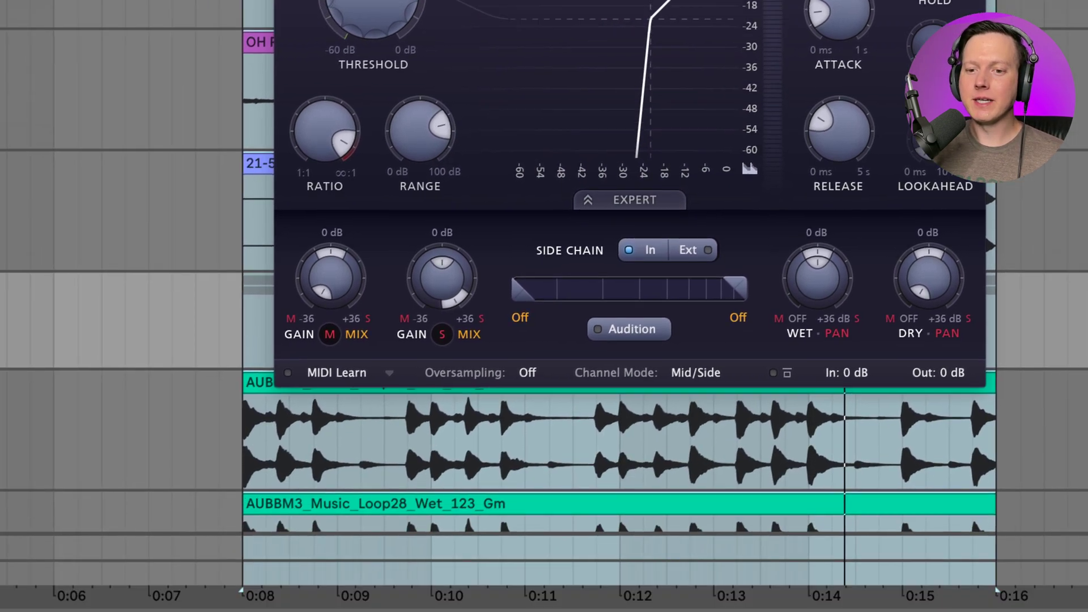
- Toggle Mono on the Utility device following the gate to compare the gated loop in mono and stereo
{"action": "left_click", "coordinate": [432, 536]}
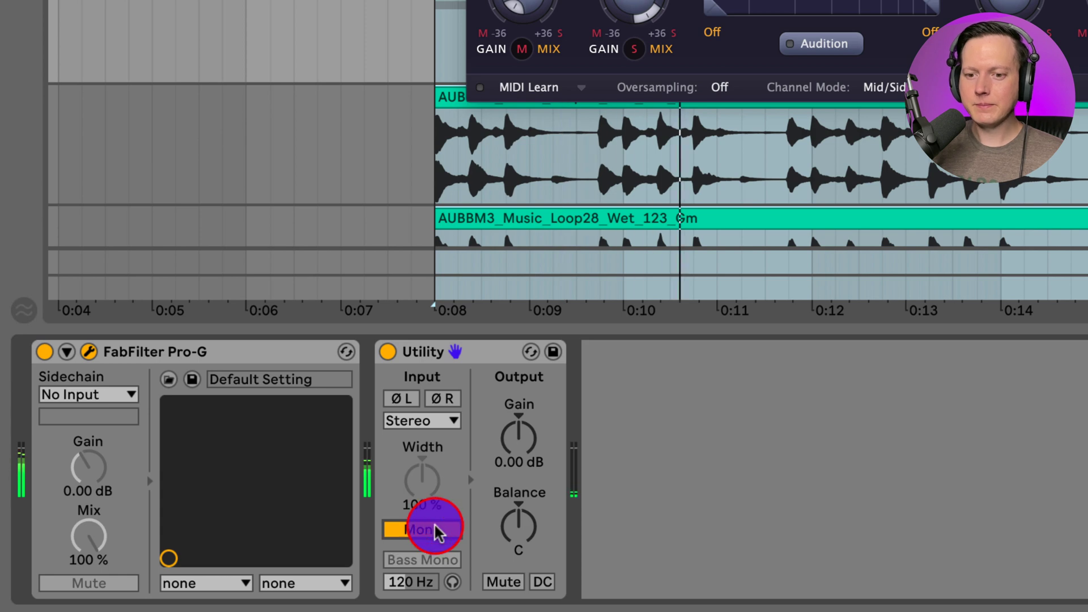
{"action": "left_click", "coordinate": [434, 530]}
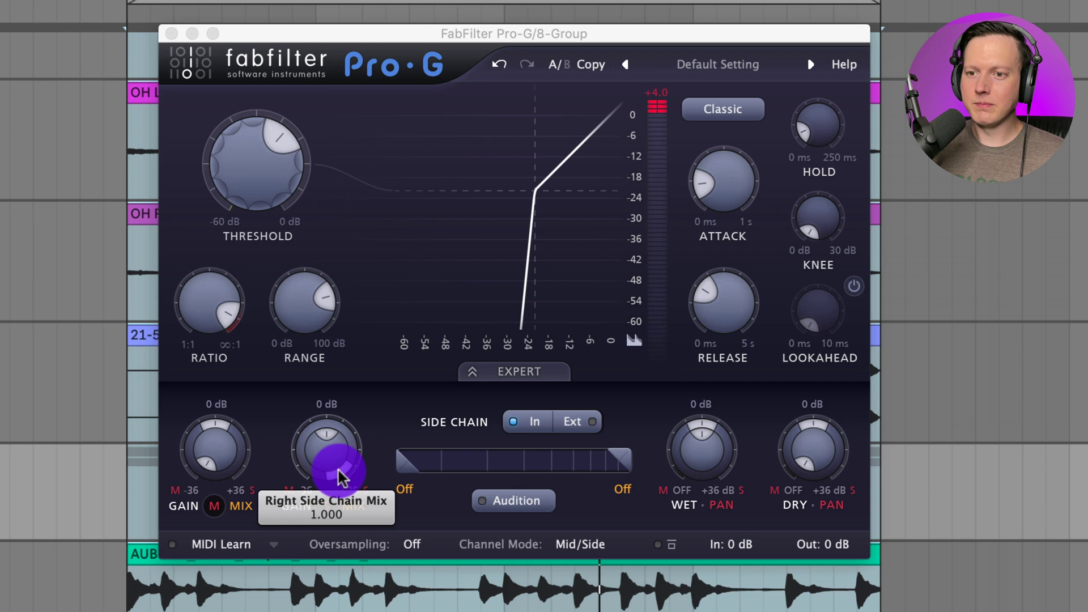
- Feed only the mid signal to the detector, with side level at minimum and mid mix fully to M, and check it during playback
{"action": "left_click_drag", "start_coordinate": [342, 476], "coordinate": [323, 527]}
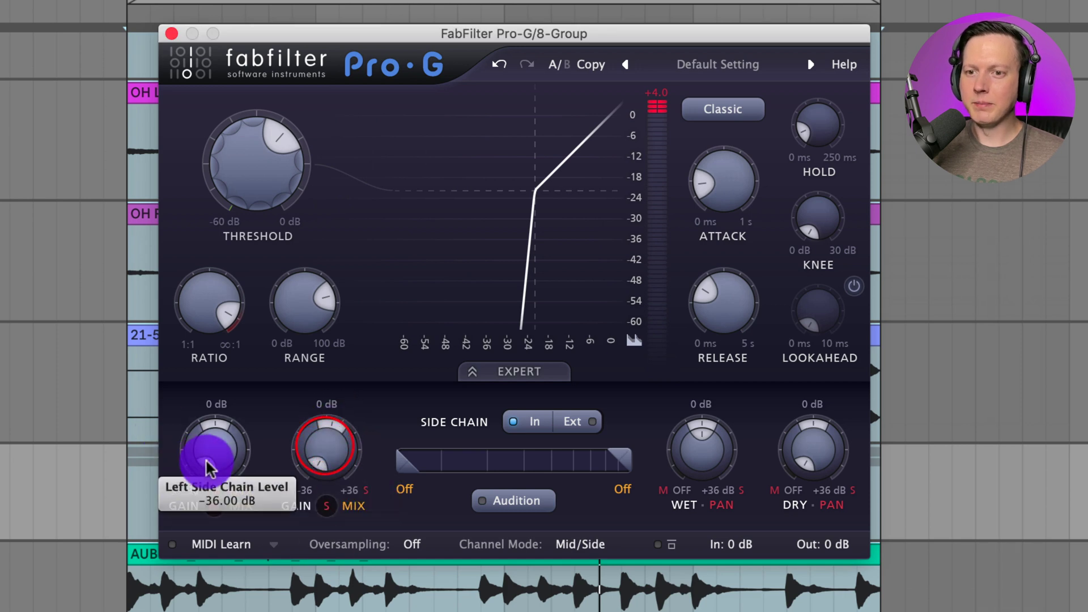
{"action": "left_click_drag", "start_coordinate": [221, 415], "coordinate": [206, 554]}
{"action": "left_click", "coordinate": [503, 501]}
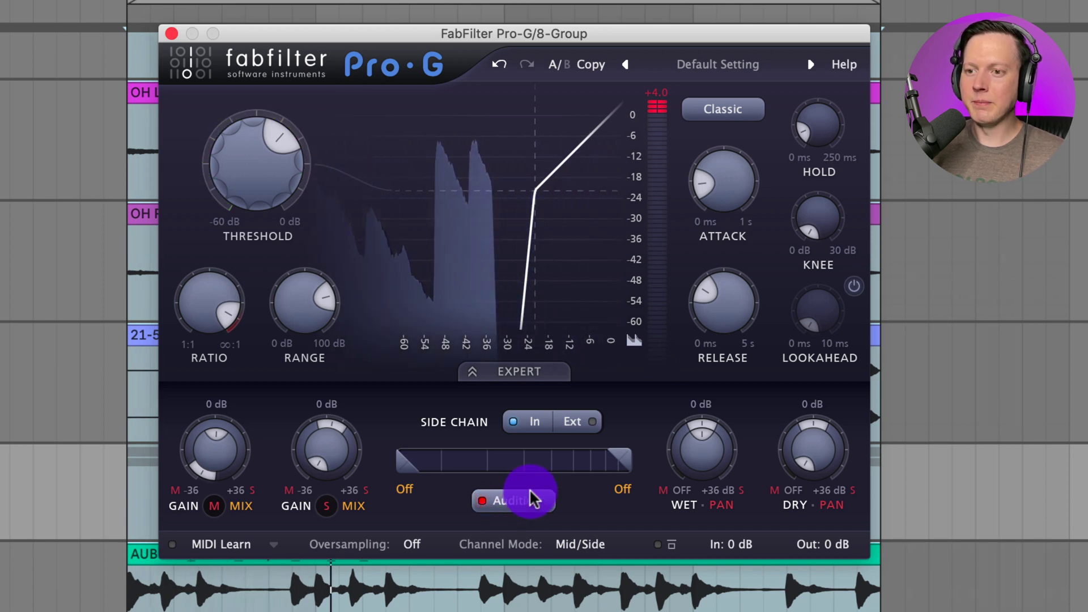
{"action": "left_click", "coordinate": [520, 497]}
{"action": "left_click_drag", "start_coordinate": [270, 126], "coordinate": [305, 130]}
{"action": "key", "text": "space"}
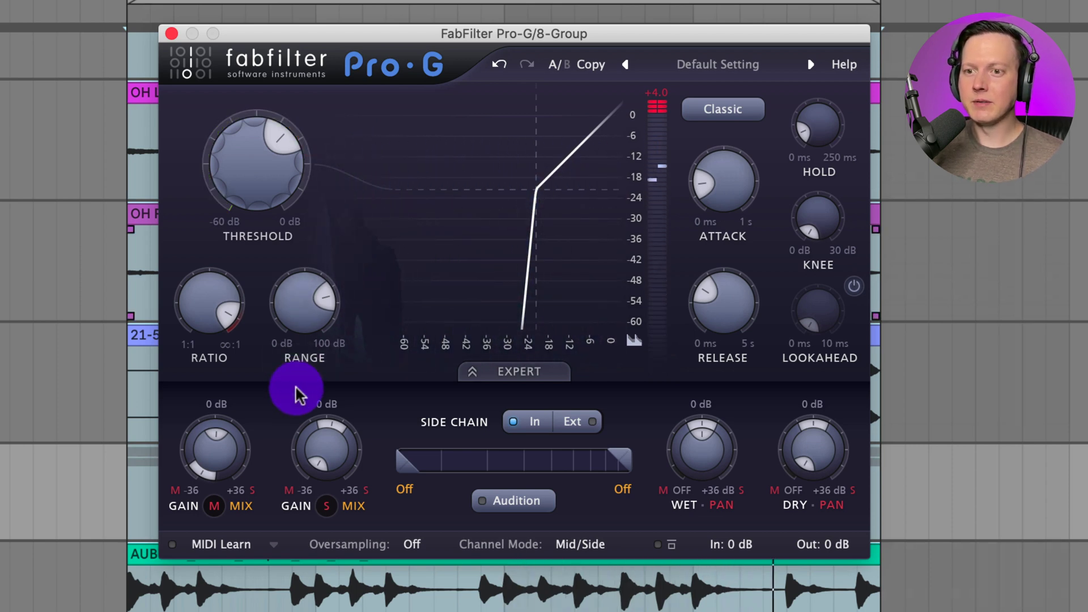
- Bring the side channel's side-chain level back up and shift its mix fully to S
{"action": "mouse_move", "coordinate": [323, 467]}
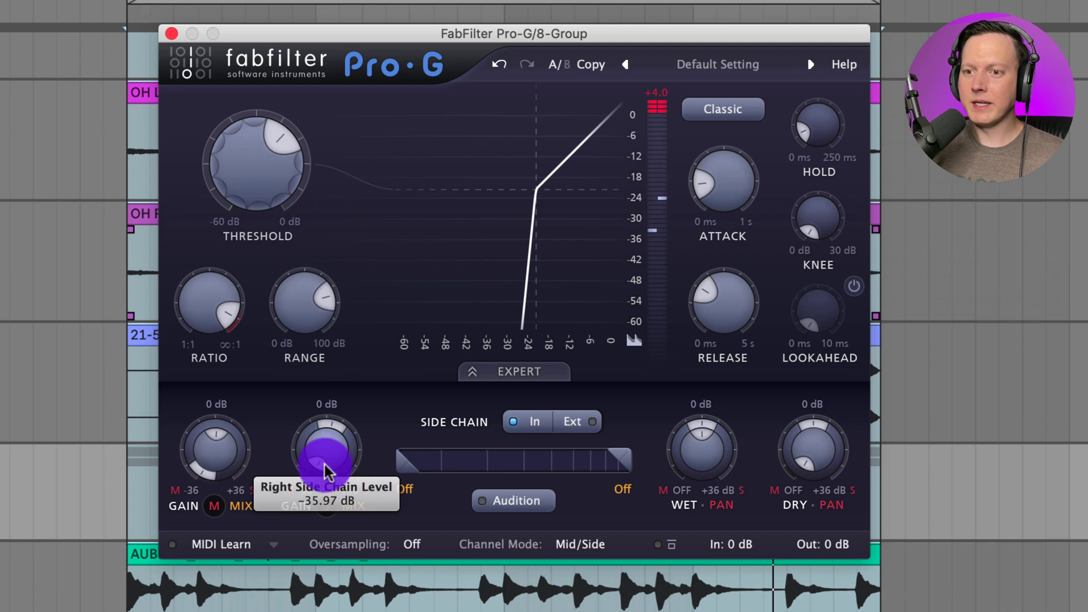
{"action": "mouse_move", "coordinate": [333, 445]}
{"action": "left_mouse_down"}
{"action": "mouse_move", "coordinate": [343, 471]}
{"action": "mouse_move", "coordinate": [307, 448]}
{"action": "mouse_move", "coordinate": [319, 446]}
{"action": "left_mouse_up"}
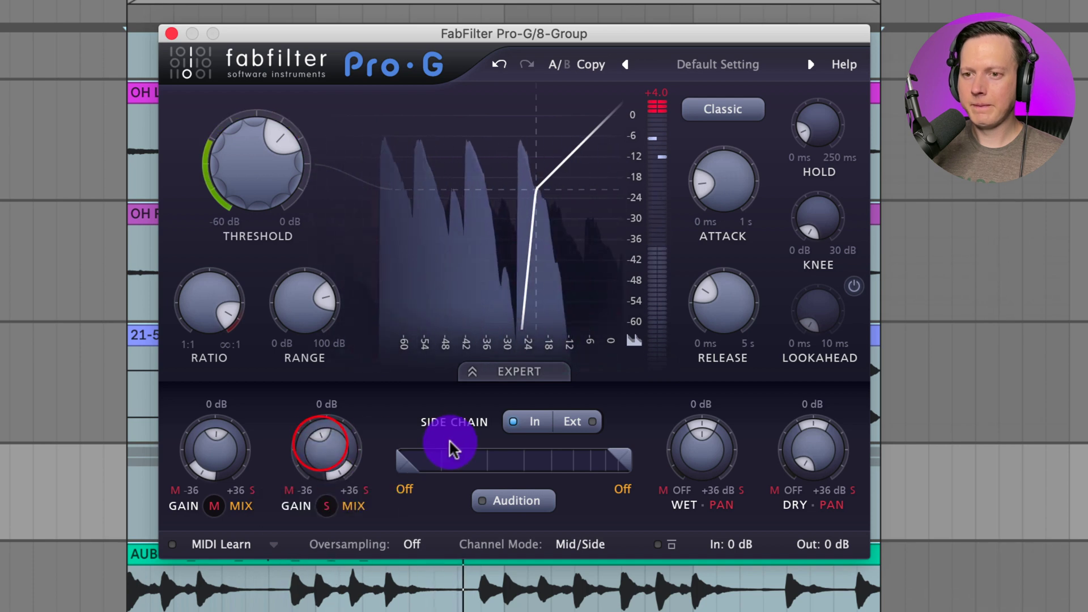
{"action": "left_click_drag", "start_coordinate": [425, 462], "coordinate": [506, 472]}
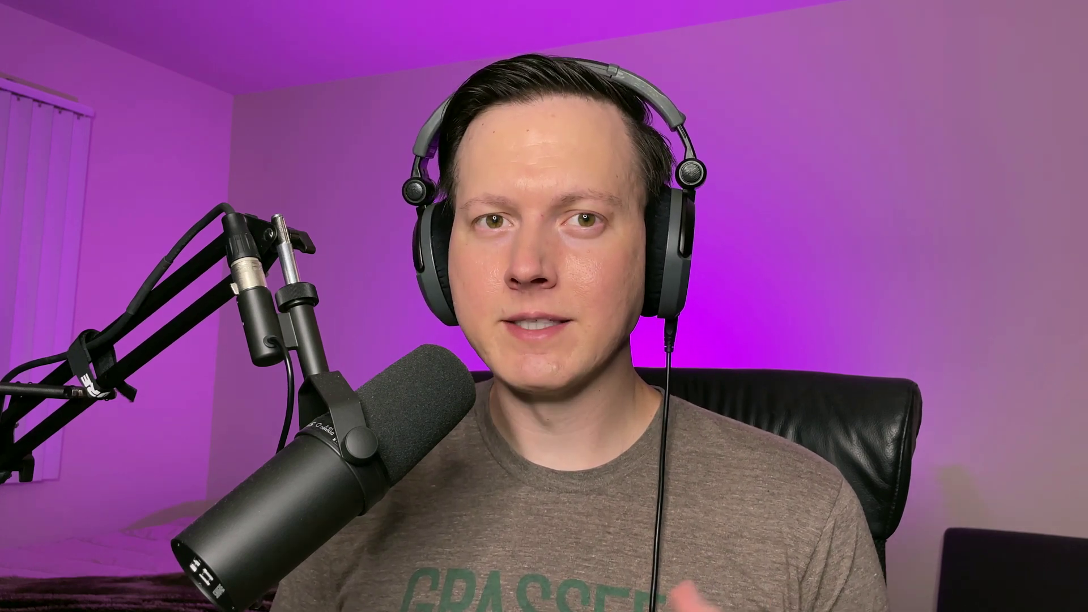
{"action": "left_click", "coordinate": [316, 435]}
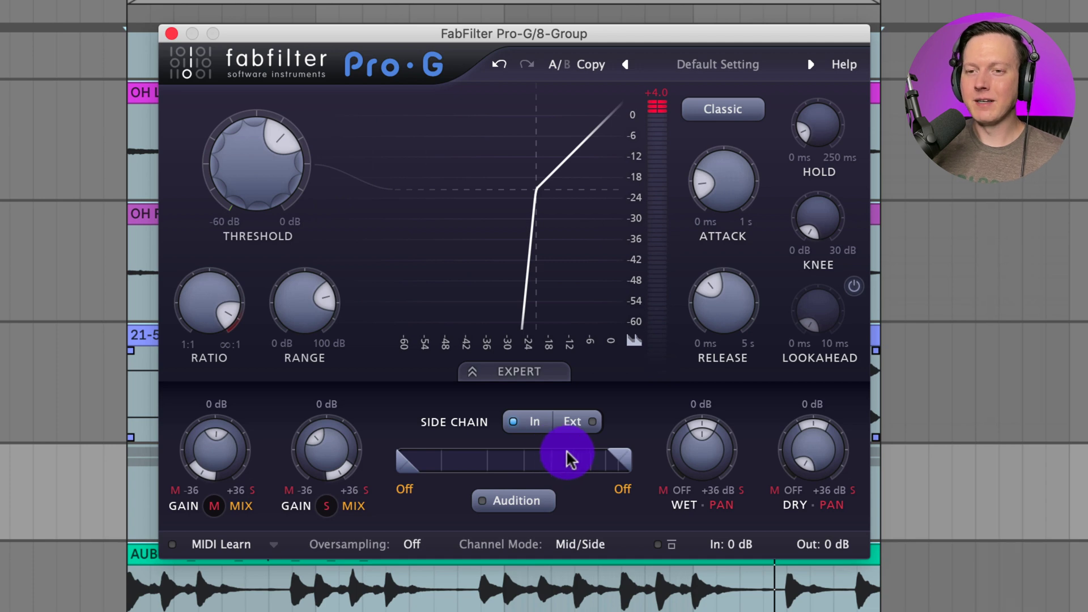
{"action": "mouse_move", "coordinate": [345, 467]}
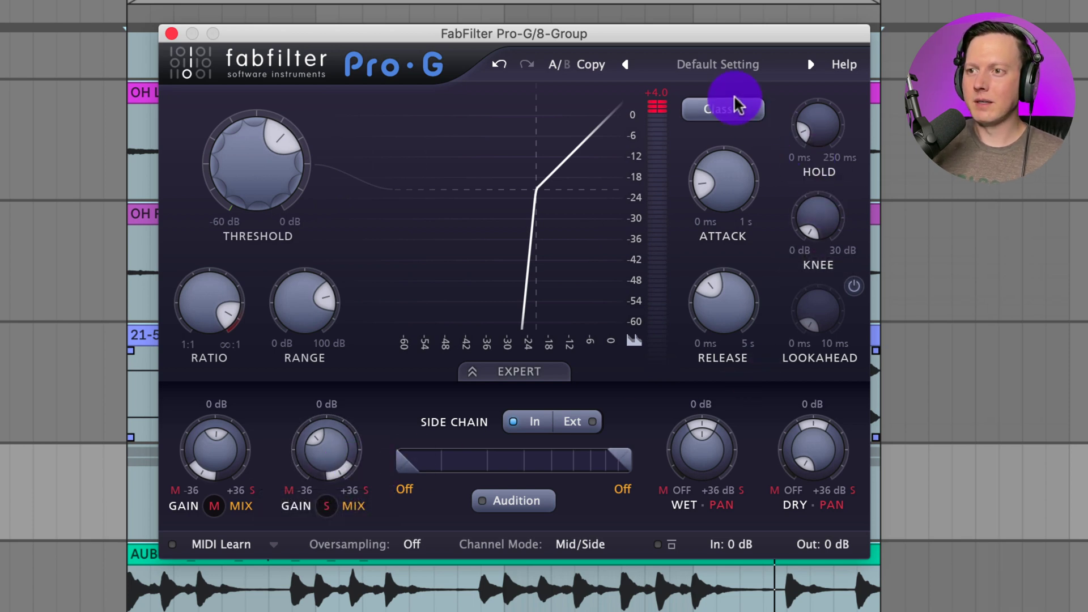
- Switch the gate style to Upward and rebalance the side chain with side level at about +0.76 dB and a reduced mid level
{"action": "left_click", "coordinate": [742, 111]}
{"action": "left_click", "coordinate": [744, 227]}
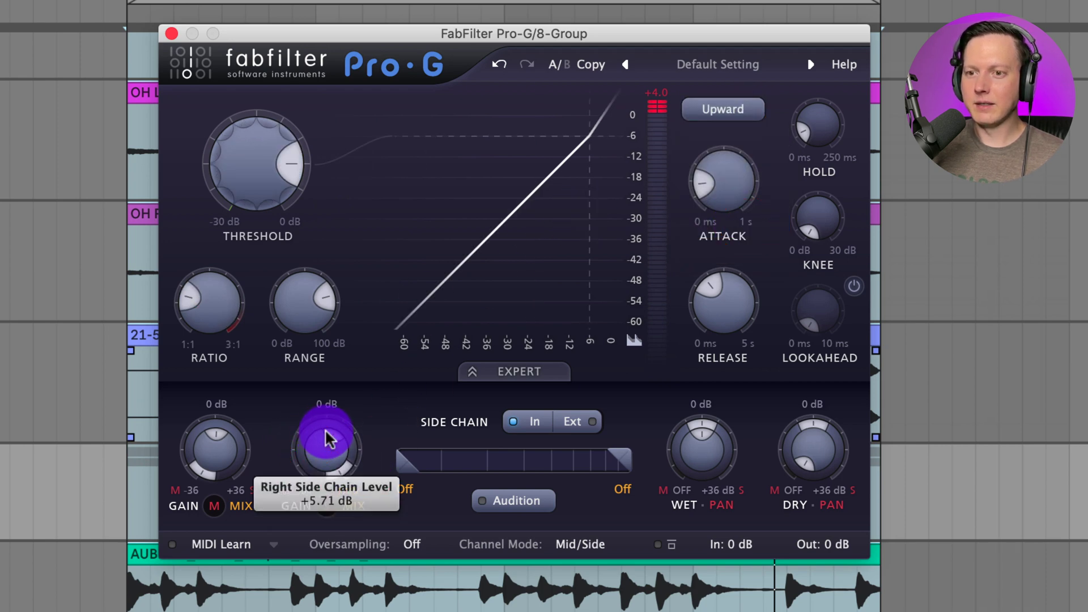
{"action": "left_click_drag", "start_coordinate": [322, 436], "coordinate": [323, 440]}
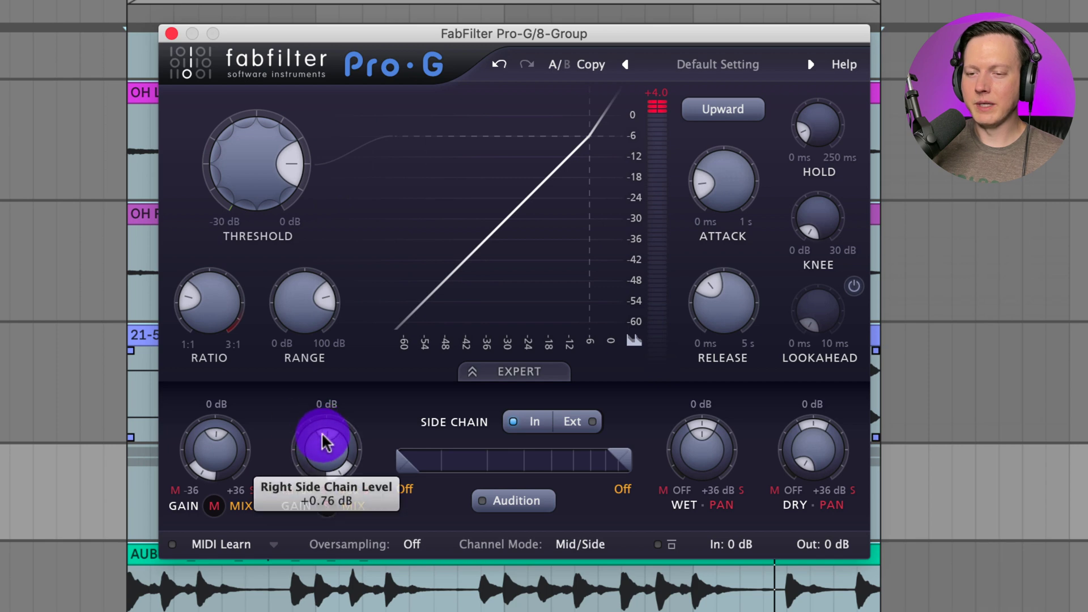
{"action": "mouse_move", "coordinate": [207, 445]}
{"action": "left_mouse_down"}
{"action": "mouse_move", "coordinate": [224, 442]}
{"action": "mouse_move", "coordinate": [210, 437]}
{"action": "left_mouse_up"}
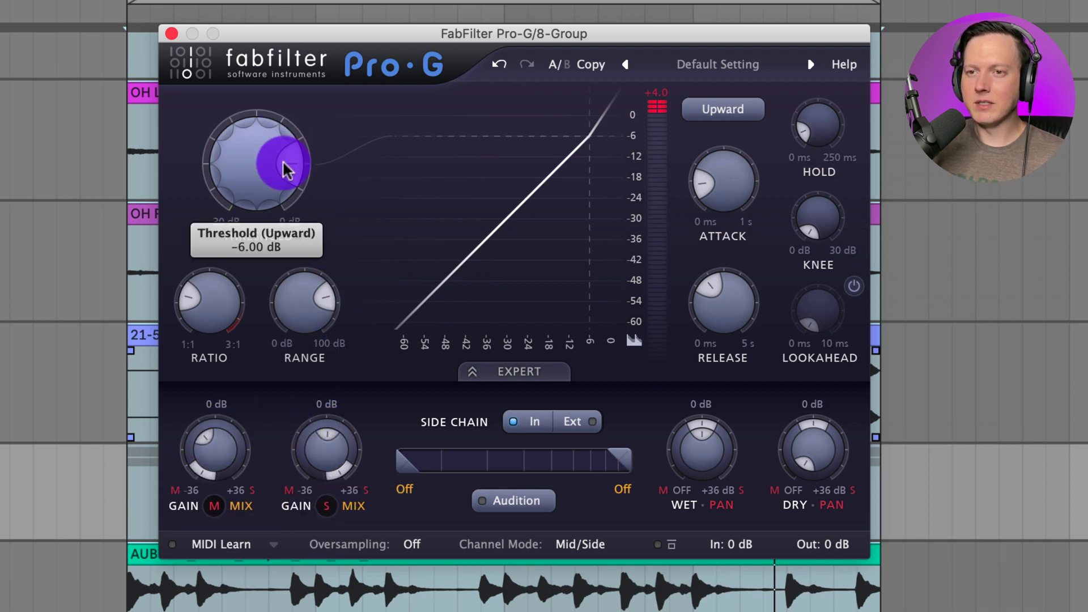
- Lower the upward threshold to about −20 dB and toggle bypass during playback to compare the expansion with the dry signal
{"action": "left_click_drag", "start_coordinate": [282, 160], "coordinate": [284, 147]}
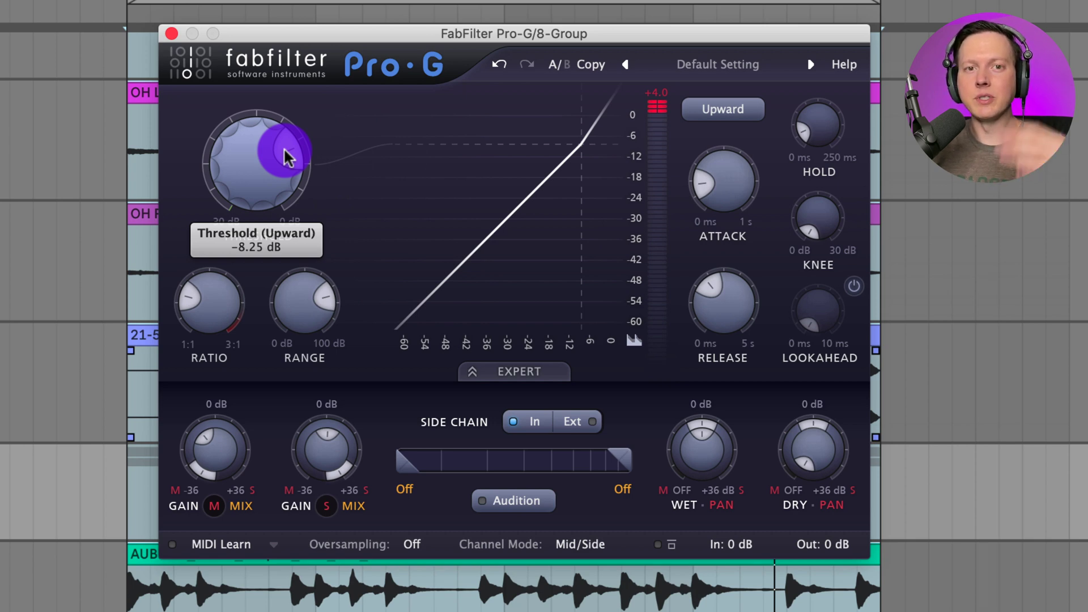
{"action": "left_click_drag", "start_coordinate": [284, 147], "coordinate": [217, 121]}
{"action": "left_click", "coordinate": [532, 407]}
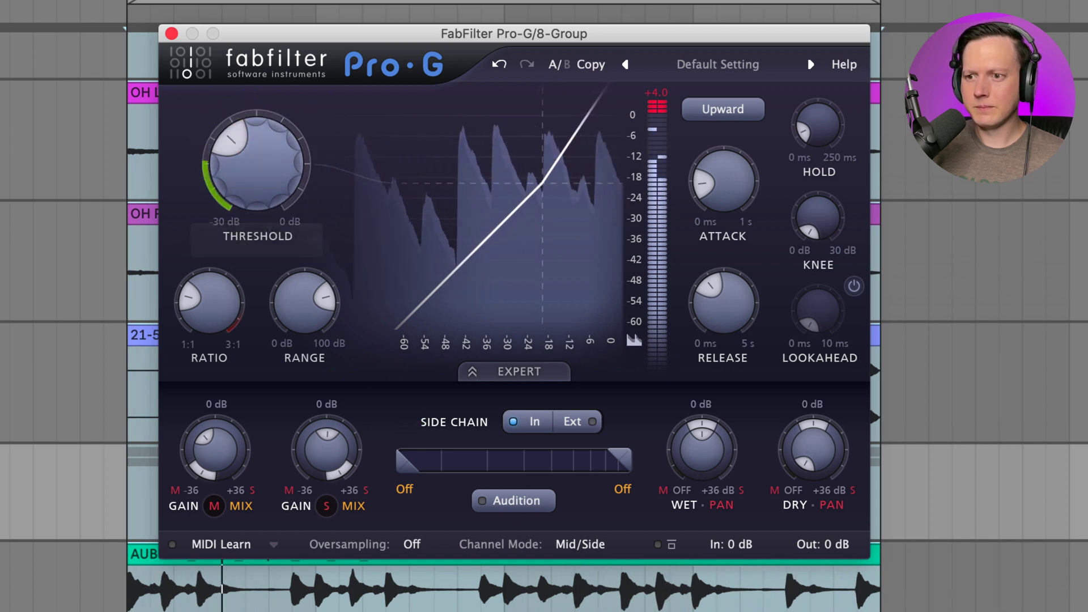
{"action": "left_click", "coordinate": [661, 543]}
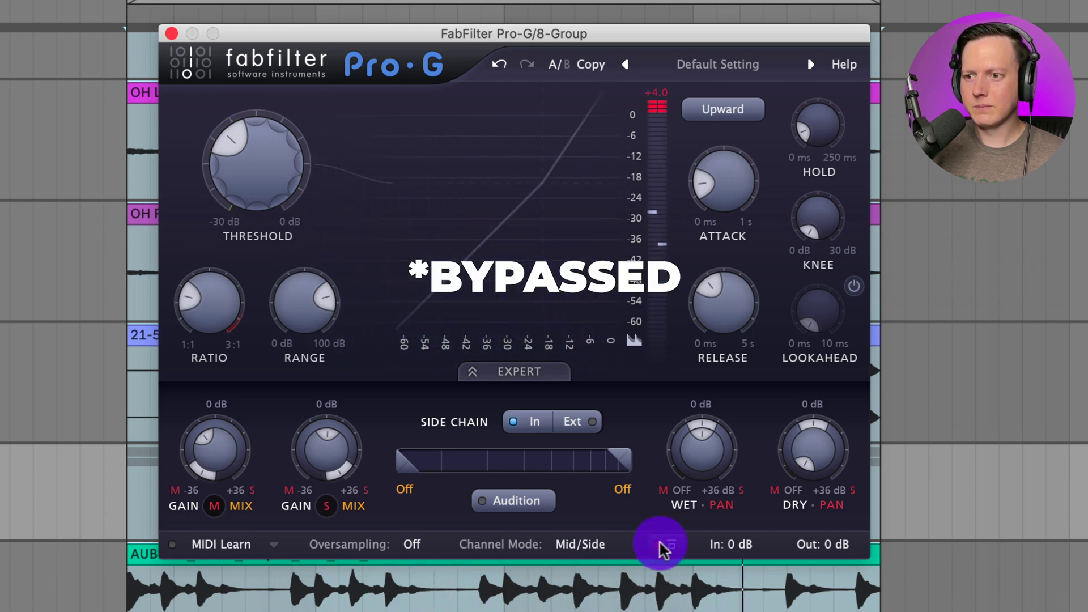
{"action": "left_click", "coordinate": [660, 543]}
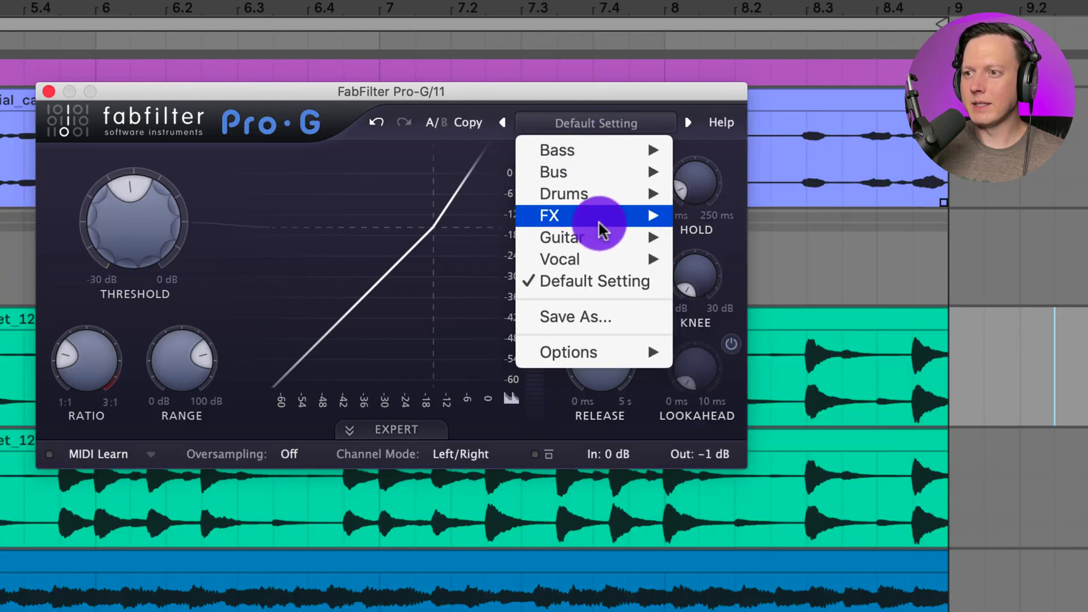
- Load the bus preset Mastering - Subtle Stereo Expansion bM into the gate
{"action": "mouse_move", "coordinate": [623, 171]}
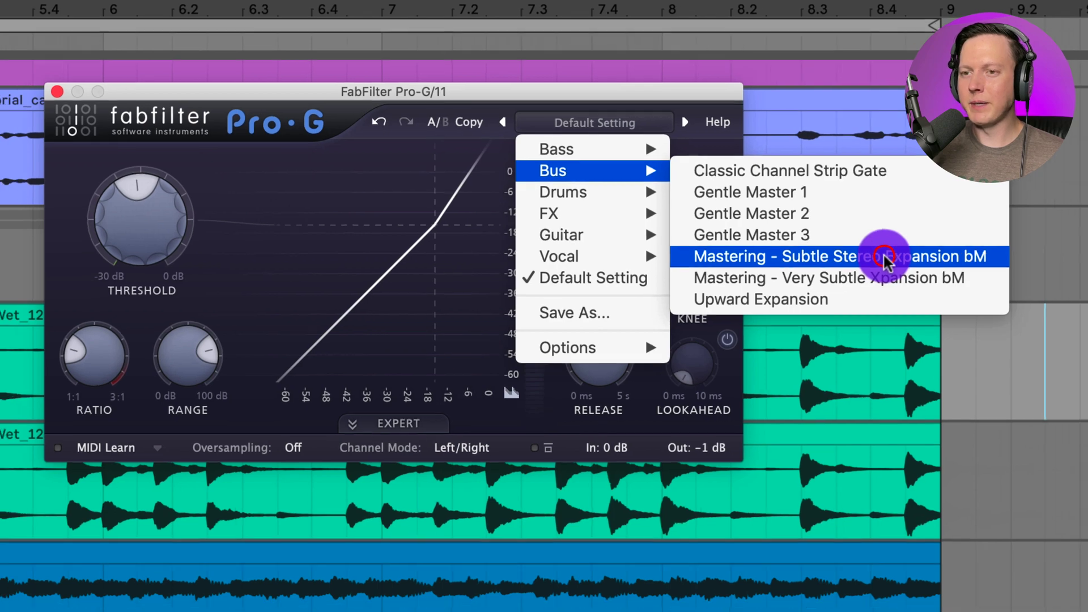
{"action": "left_click", "coordinate": [892, 265]}
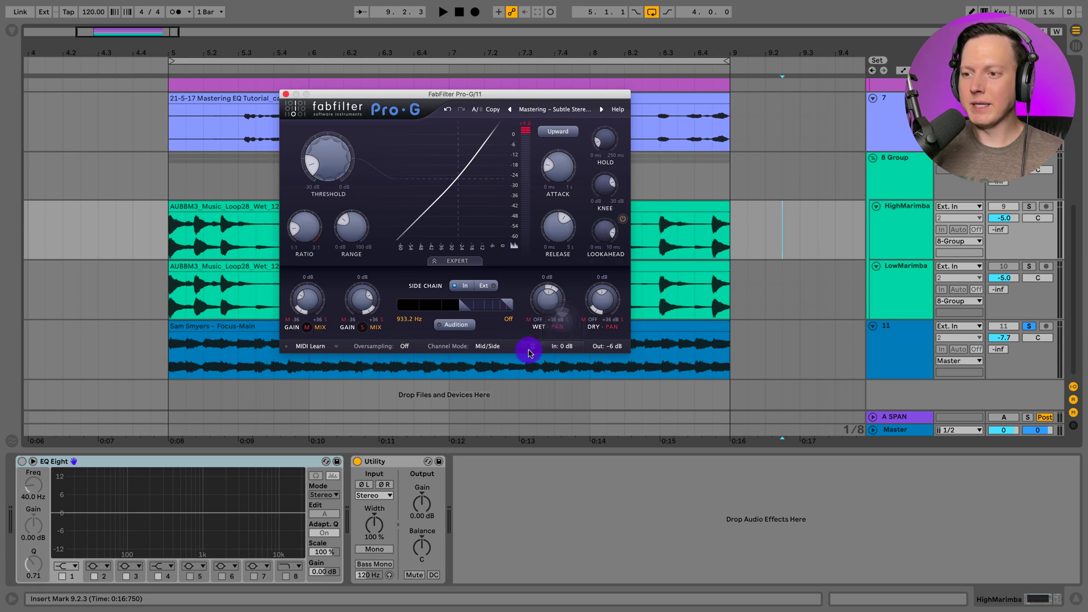
- Play the Focus-Main track from its start with the gate bypassed, toggling bypass to compare the stereo expansion with the dry signal
{"action": "left_click", "coordinate": [531, 348]}
{"action": "left_click_drag", "start_coordinate": [485, 96], "coordinate": [479, 51]}
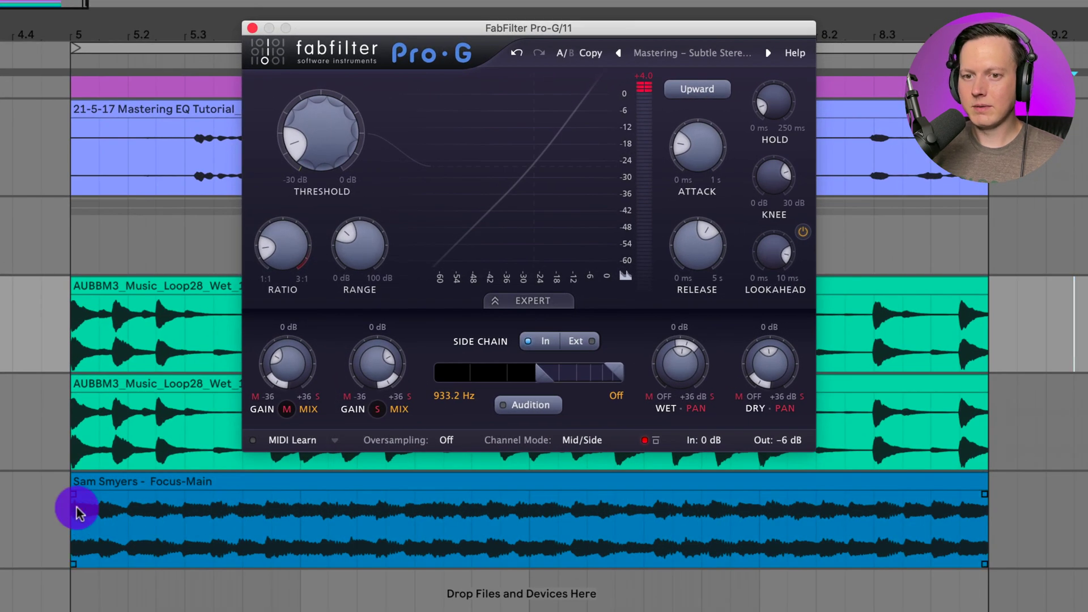
{"action": "left_click", "coordinate": [77, 513]}
{"action": "key", "text": "space"}
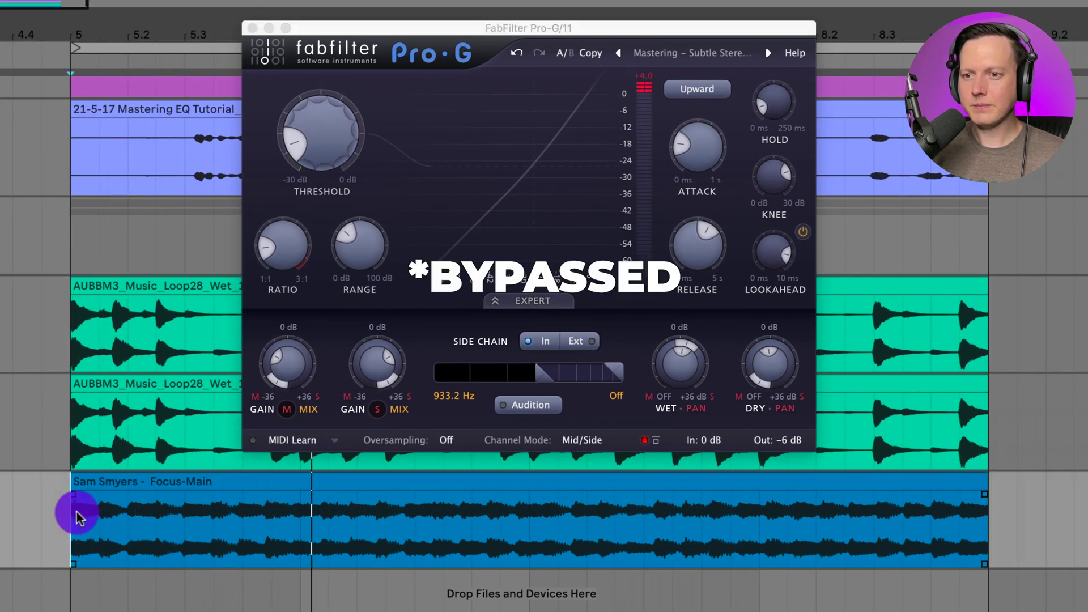
{"action": "left_click", "coordinate": [645, 441]}
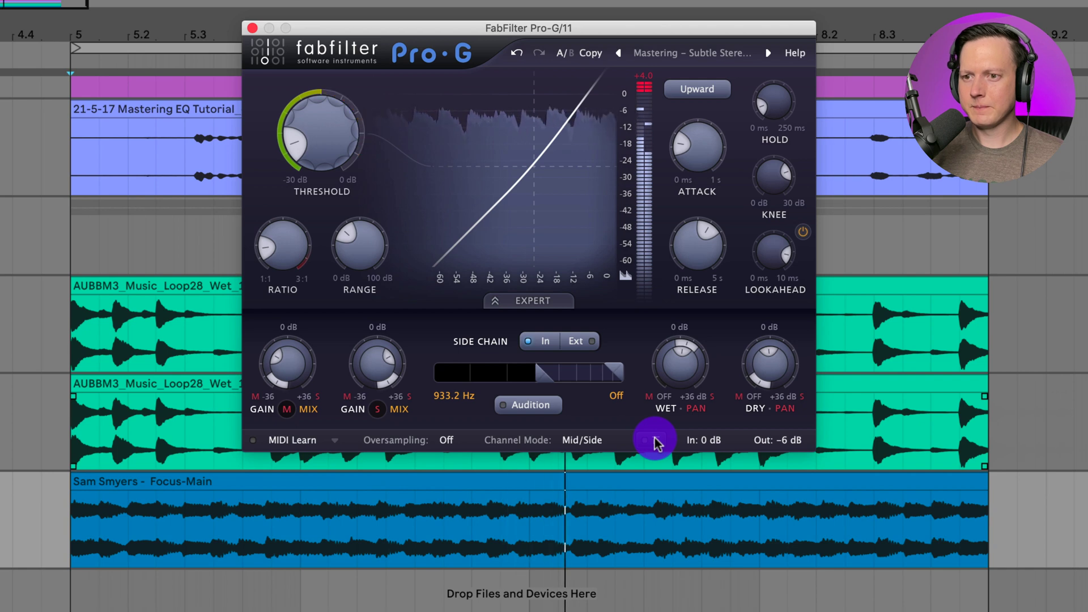
{"action": "left_click", "coordinate": [655, 441]}
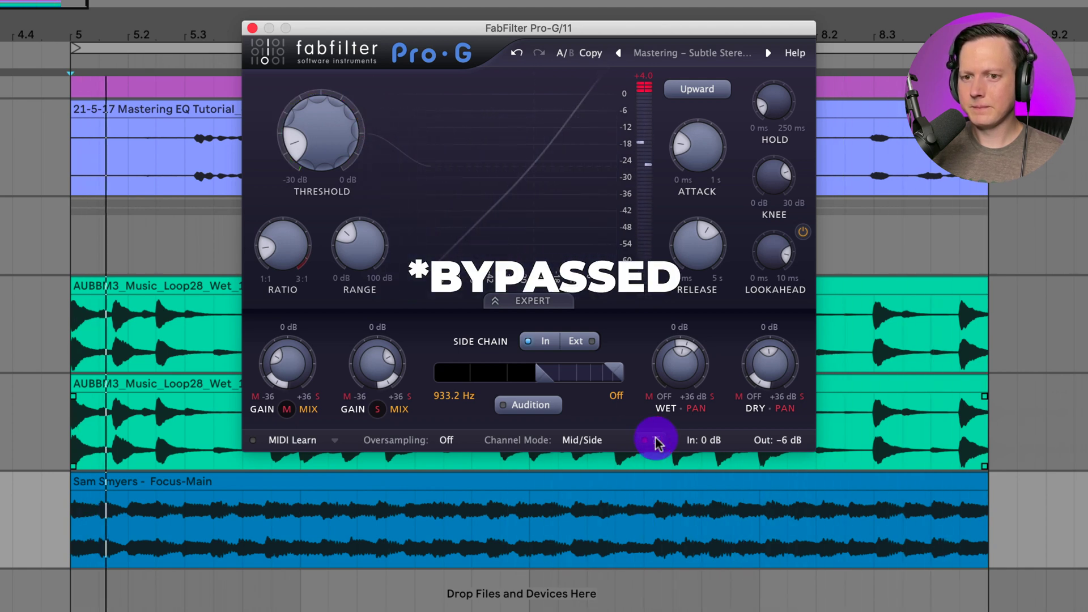
{"action": "left_click", "coordinate": [656, 441]}
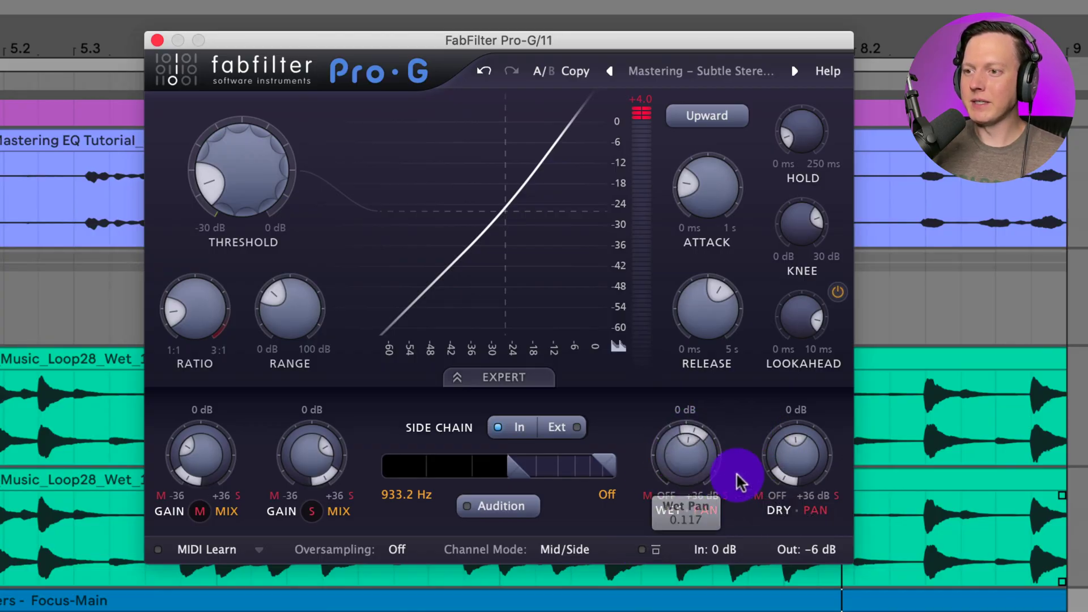
- Examine the preset's dry and wet output settings and the available oversampling options
{"action": "mouse_move", "coordinate": [799, 460]}
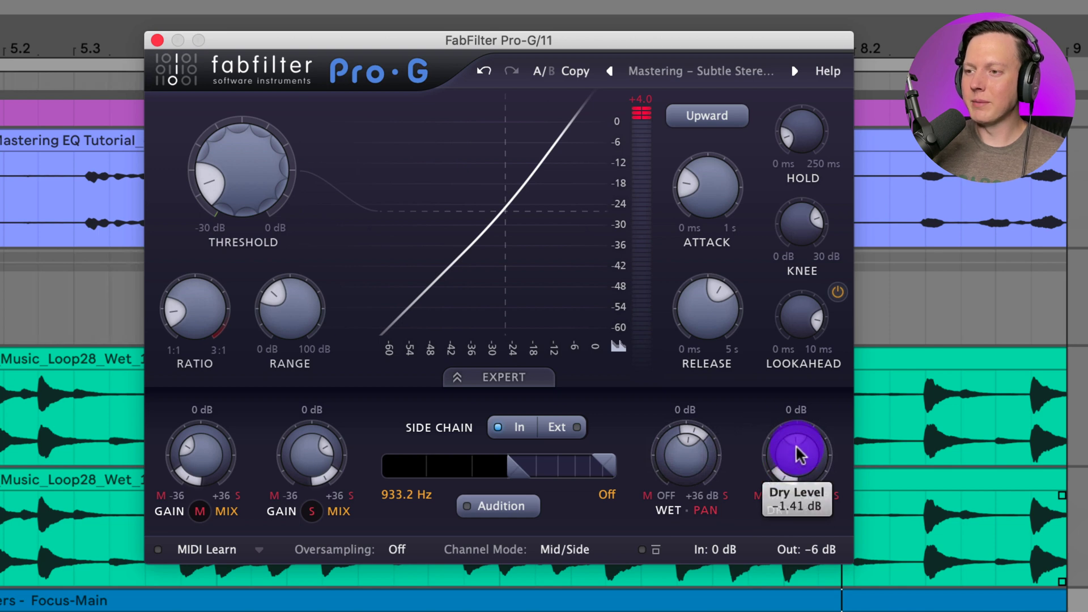
{"action": "mouse_move", "coordinate": [675, 456]}
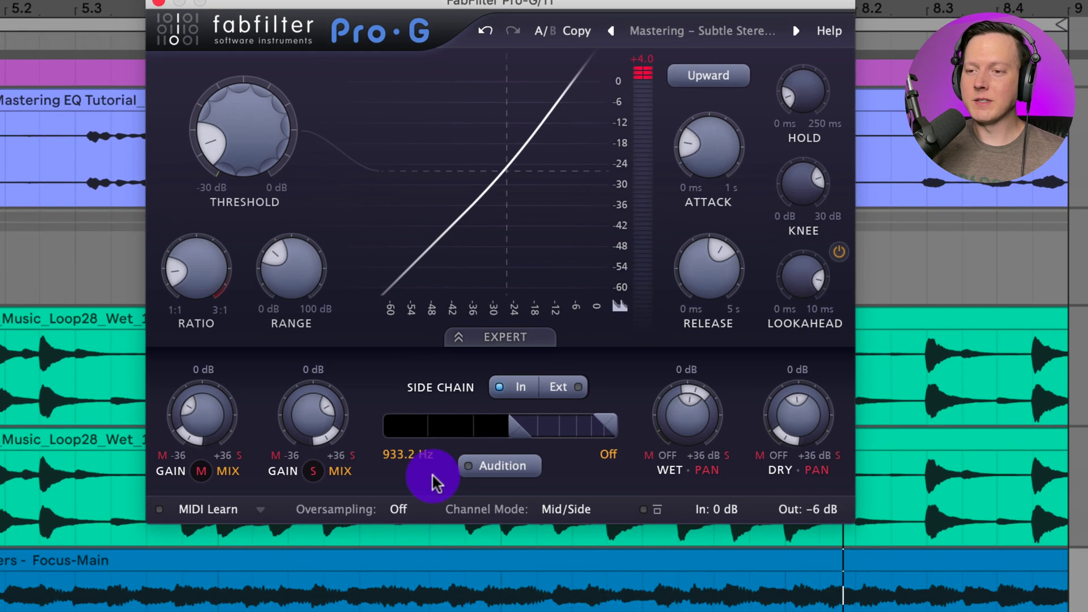
{"action": "left_click", "coordinate": [398, 509]}
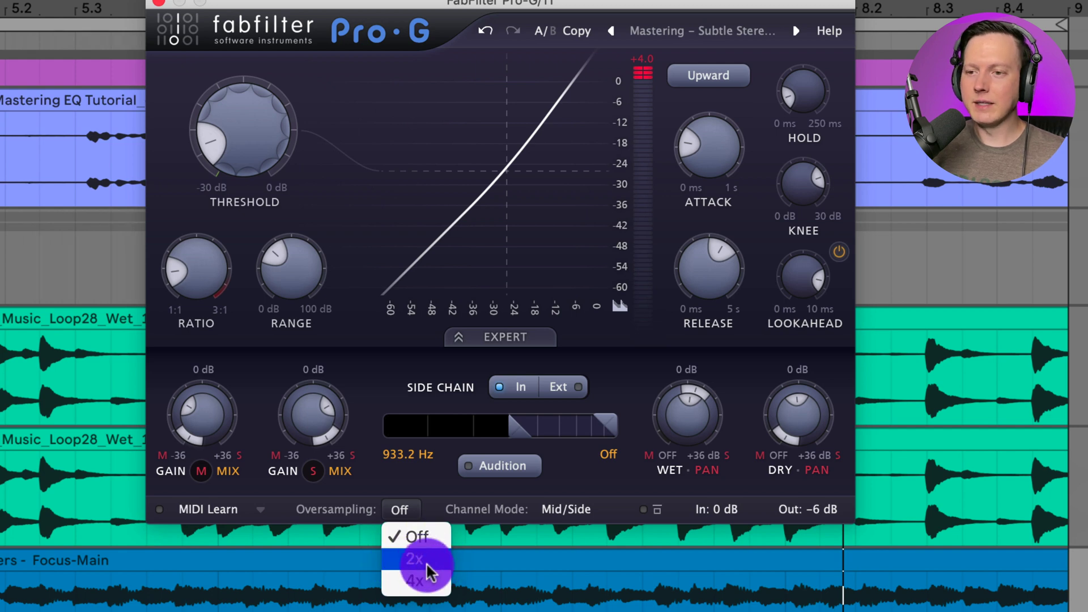
{"action": "left_click", "coordinate": [397, 503]}
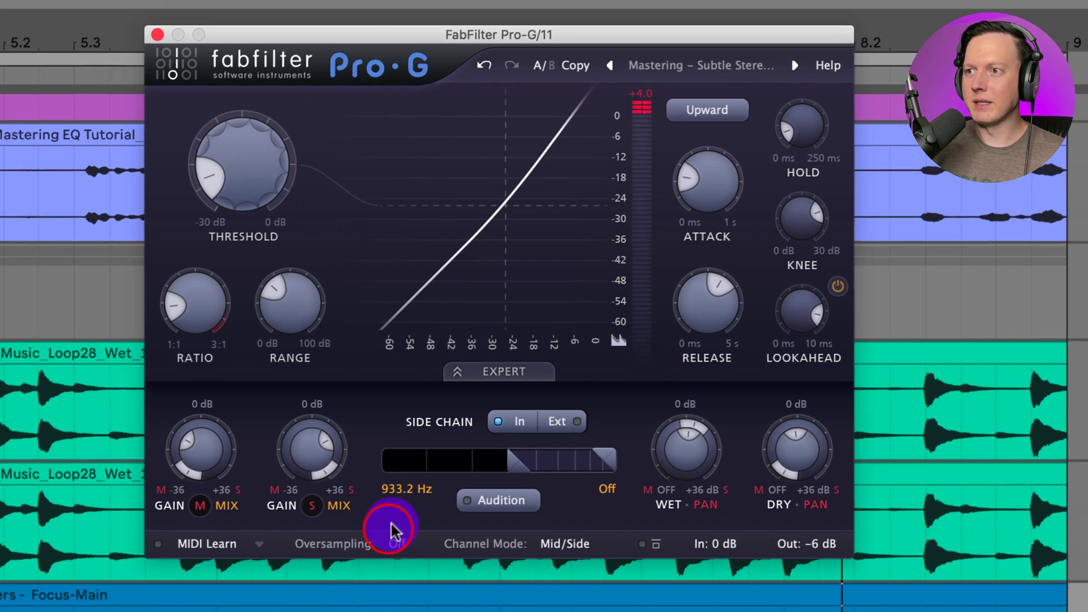